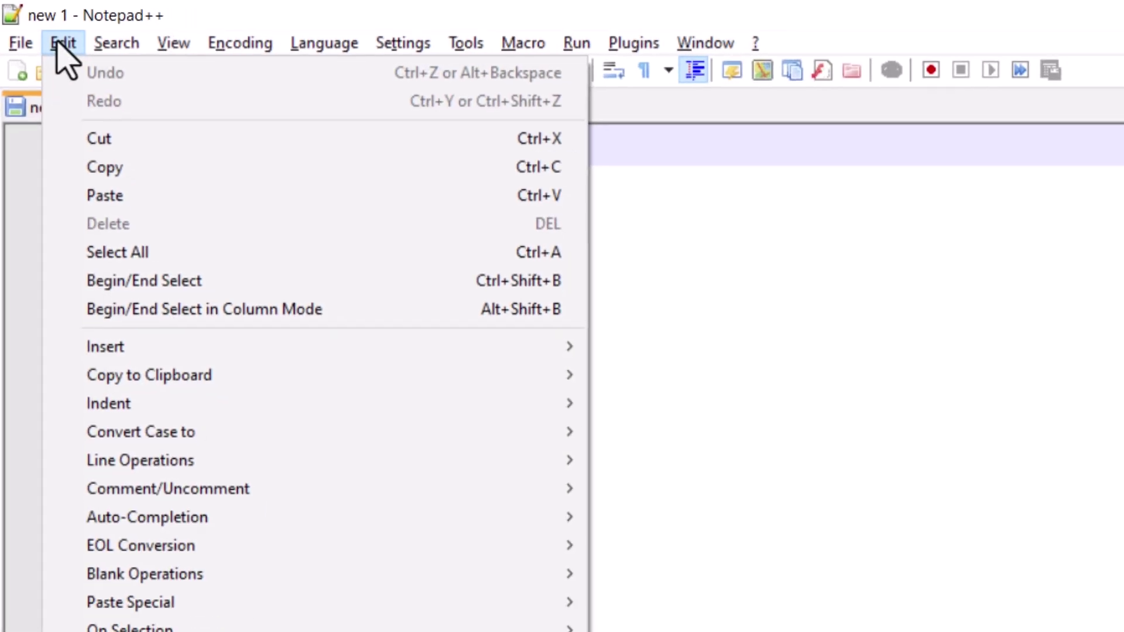
Switch the new document to Unix (LF) line endings and add the #!/usr/bin/bash shebang line
{"action": "mouse_move", "coordinate": [206, 501]}
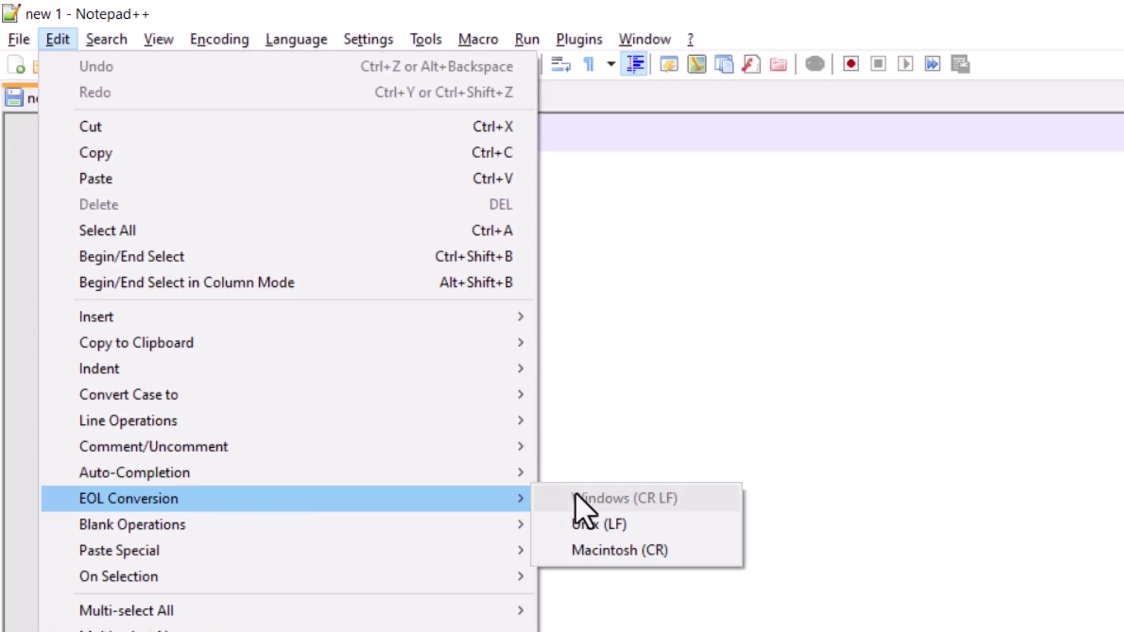
{"action": "left_click", "coordinate": [606, 526]}
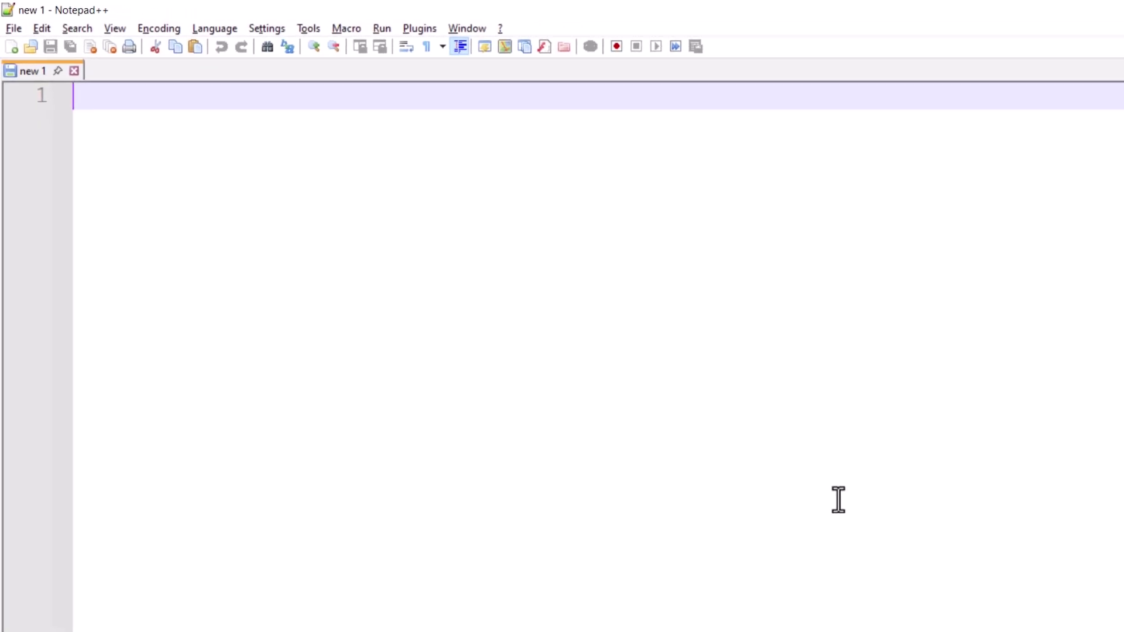
{"action": "type", "text": "#!"}
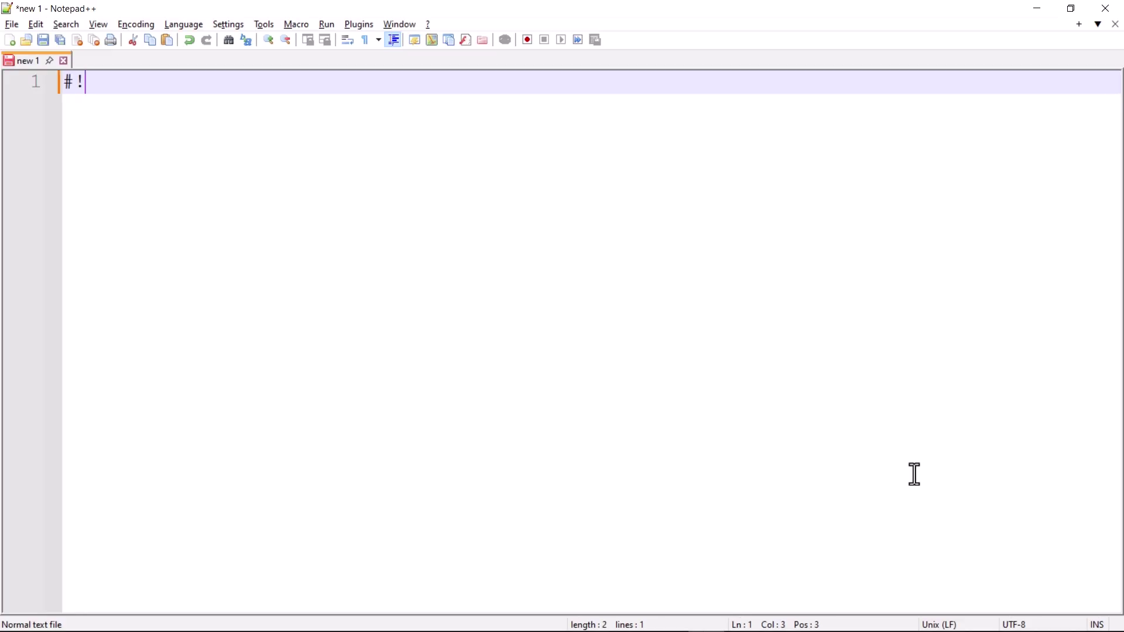
{"action": "type", "text": "/usr/bin/bash"}
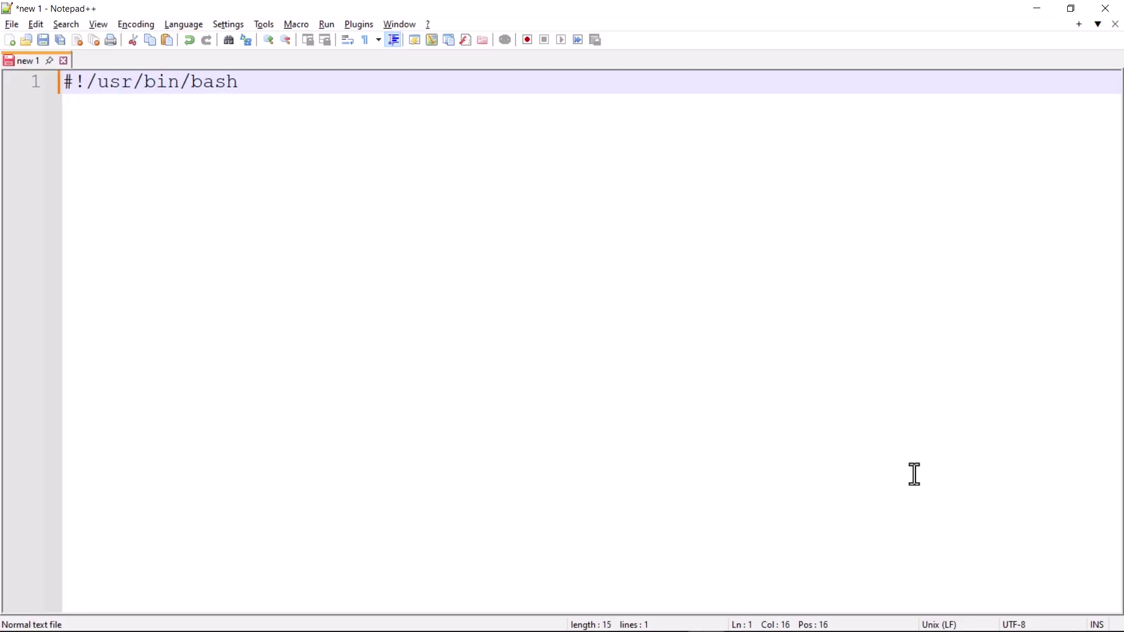
{"action": "key", "text": "Return"}
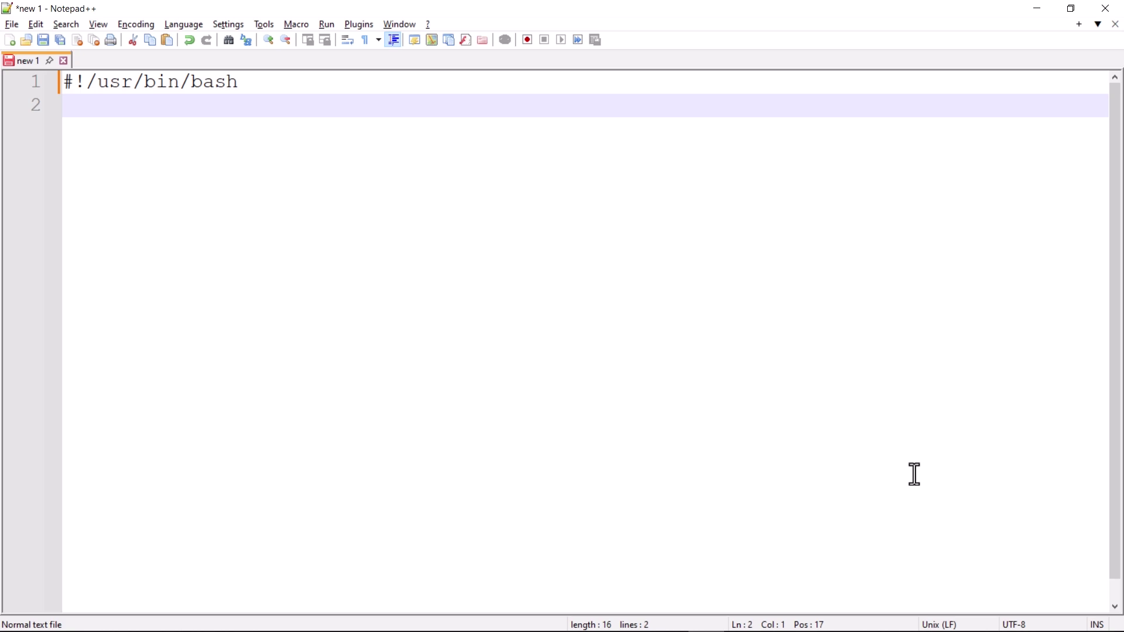
{"action": "key", "text": "Return"}
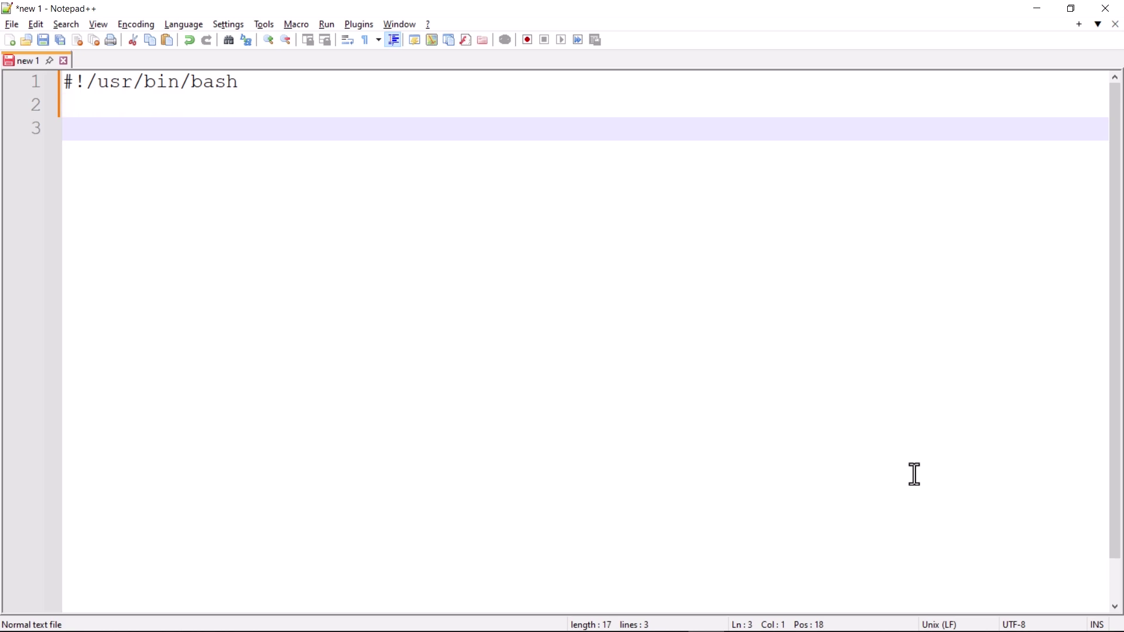
Add empty CLIENT_ID= and CLIENT_SECRET= lines, then select the Client-ID in the credentials note
{"action": "type", "text": "CLIENT_ID"}
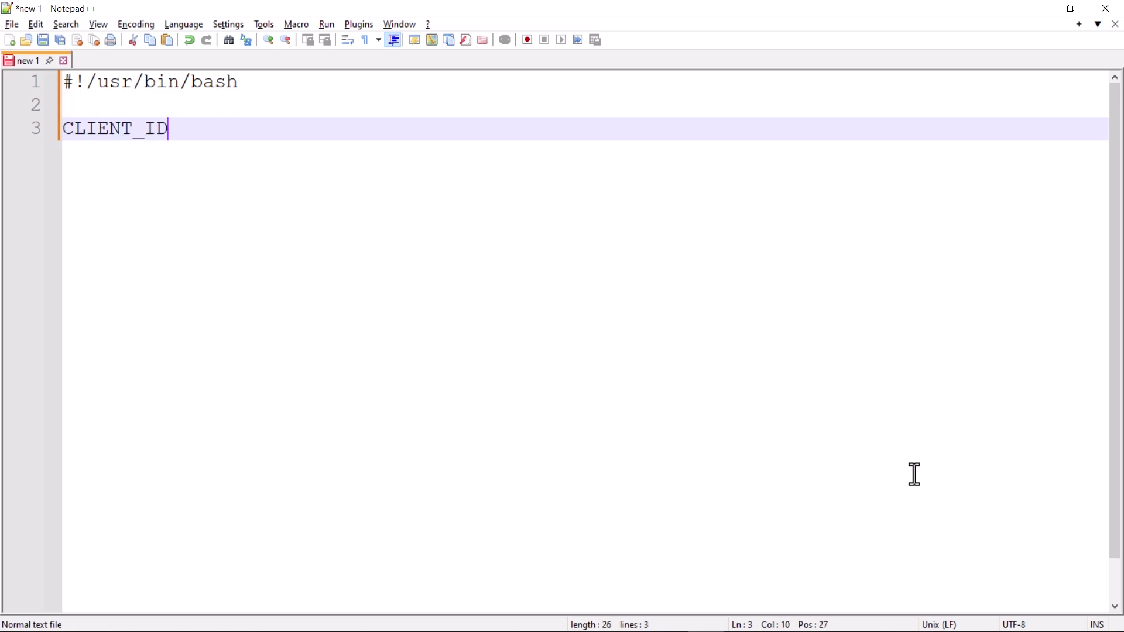
{"action": "type", "text": "="}
{"action": "key", "text": "Return"}
{"action": "type", "text": "CL"}
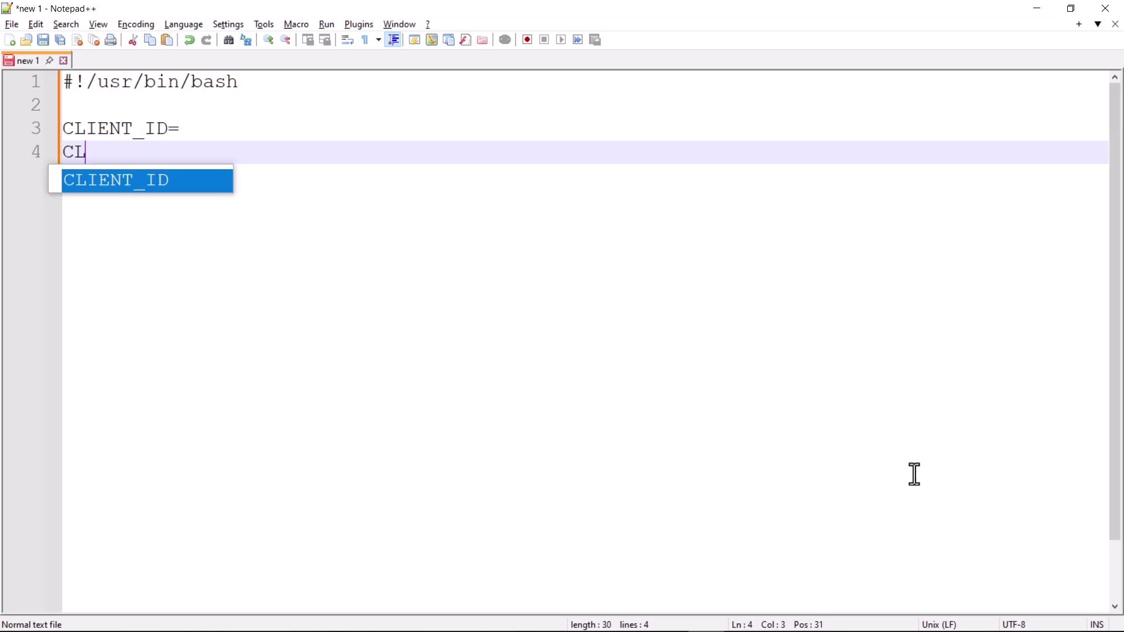
{"action": "type", "text": "IENT_SECRET"}
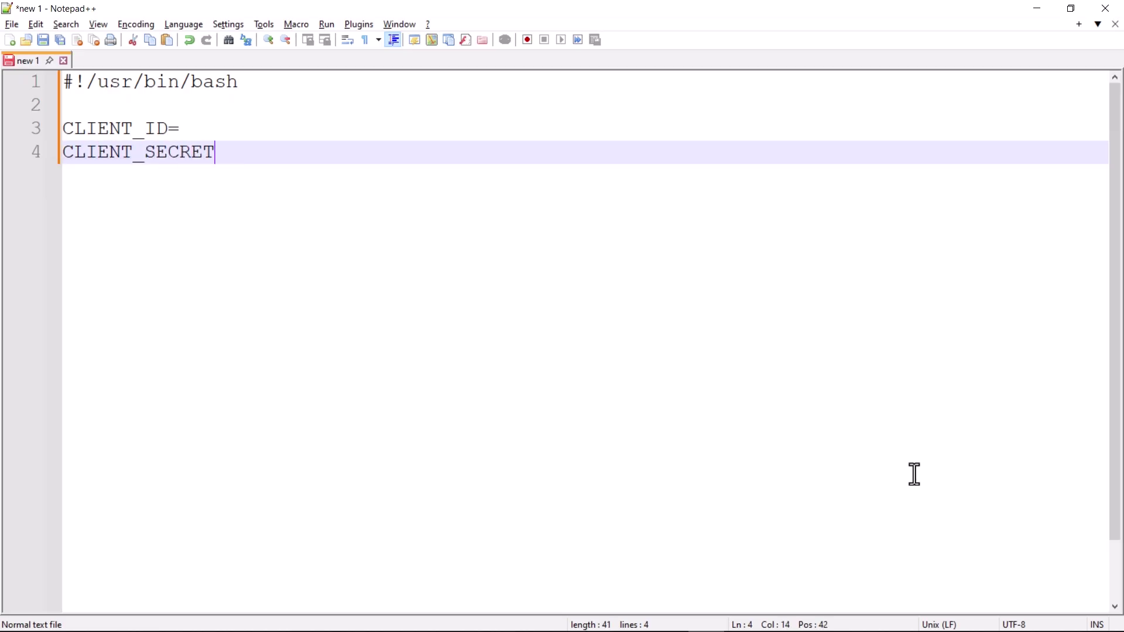
{"action": "type", "text": "="}
{"action": "key", "text": "Return"}
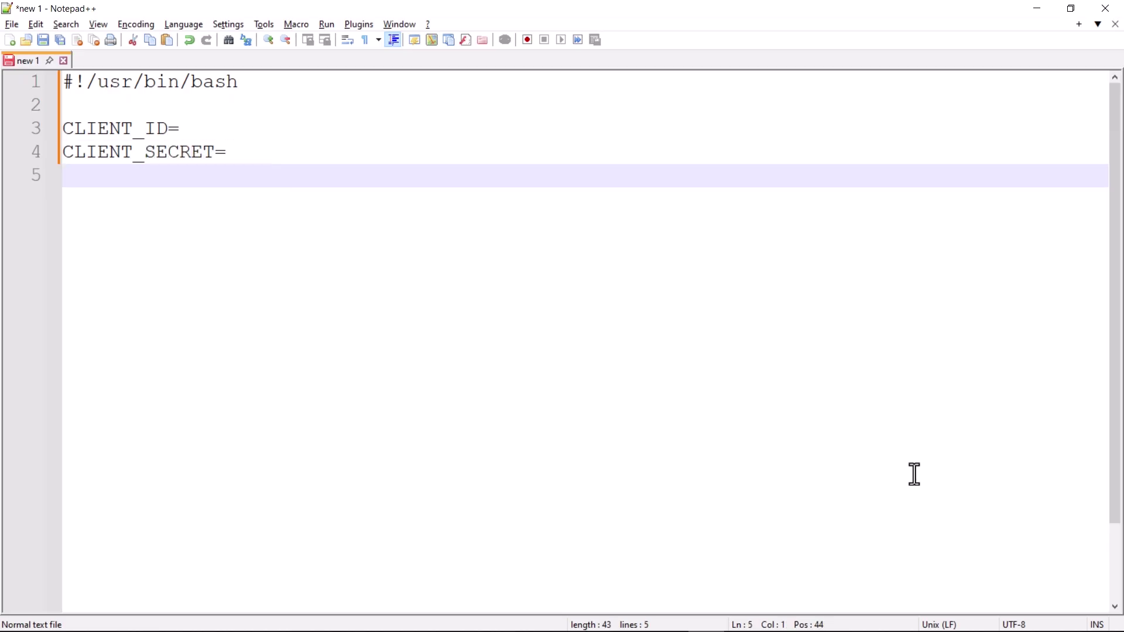
{"action": "key", "text": "alt+Tab"}
{"action": "left_click_drag", "start_coordinate": [725, 198], "coordinate": [933, 197]}
Paste the client ID and client secret from the credentials note after CLIENT_ID= and CLIENT_SECRET=
{"action": "key", "text": "ctrl+c"}
{"action": "left_click", "coordinate": [197, 123]}
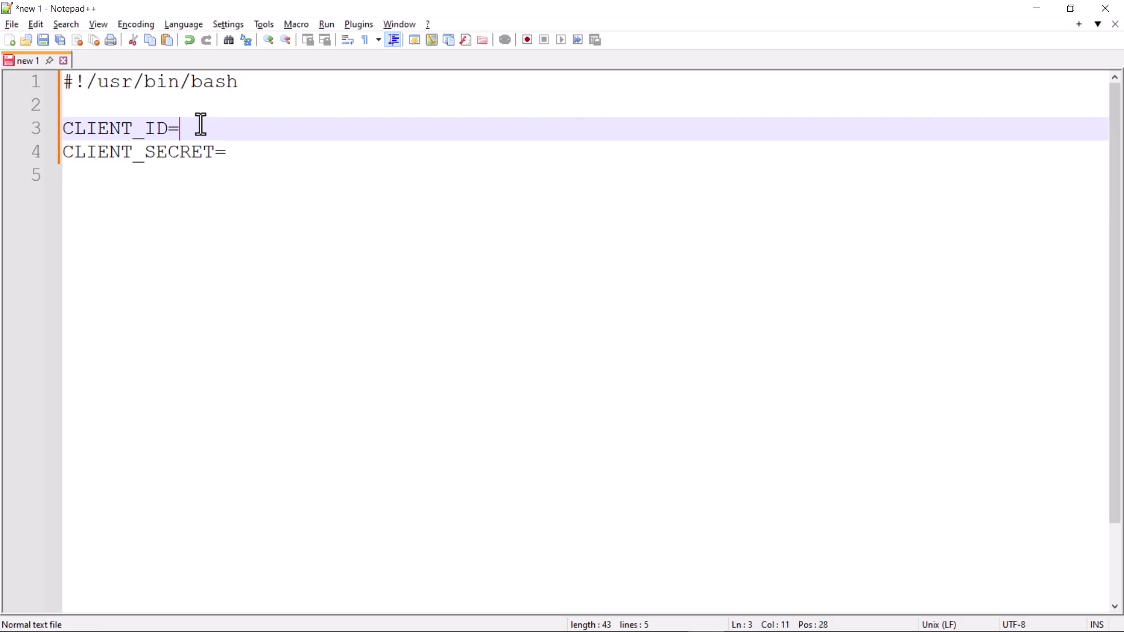
{"action": "key", "text": "ctrl+v"}
{"action": "key", "text": "alt+Tab"}
{"action": "left_click_drag", "start_coordinate": [724, 210], "coordinate": [866, 223]}
{"action": "key", "text": "ctrl+c"}
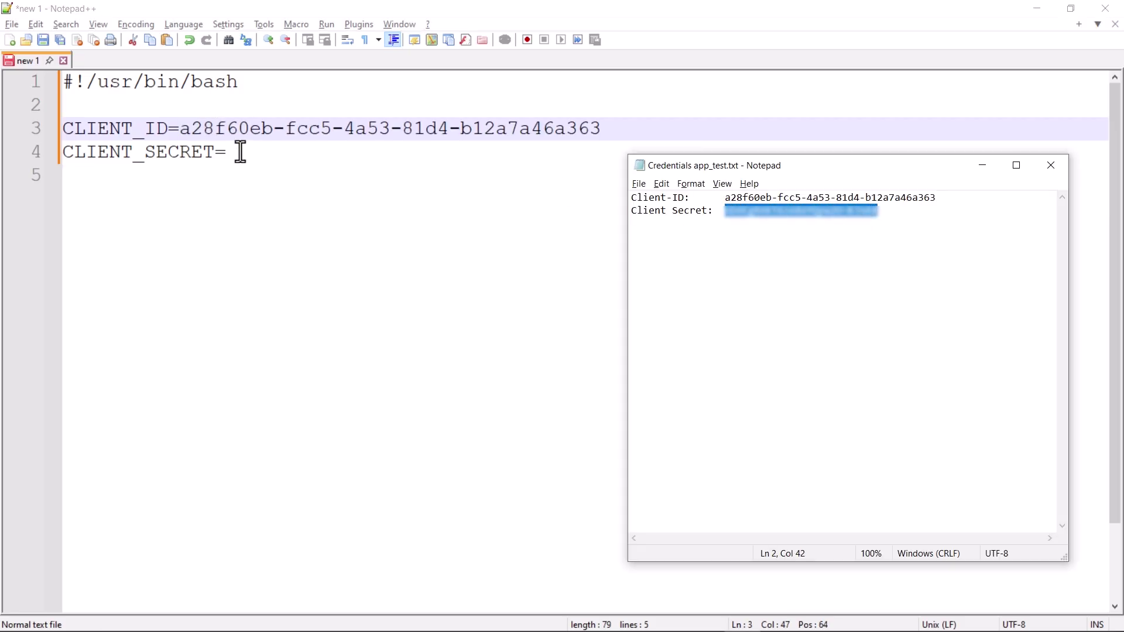
{"action": "left_click", "coordinate": [240, 152]}
{"action": "key", "text": "ctrl+v"}
{"action": "key", "text": "Return"}
{"action": "key", "text": "Return"}
{"action": "type", "text": "CLIENT_ID_UR"}
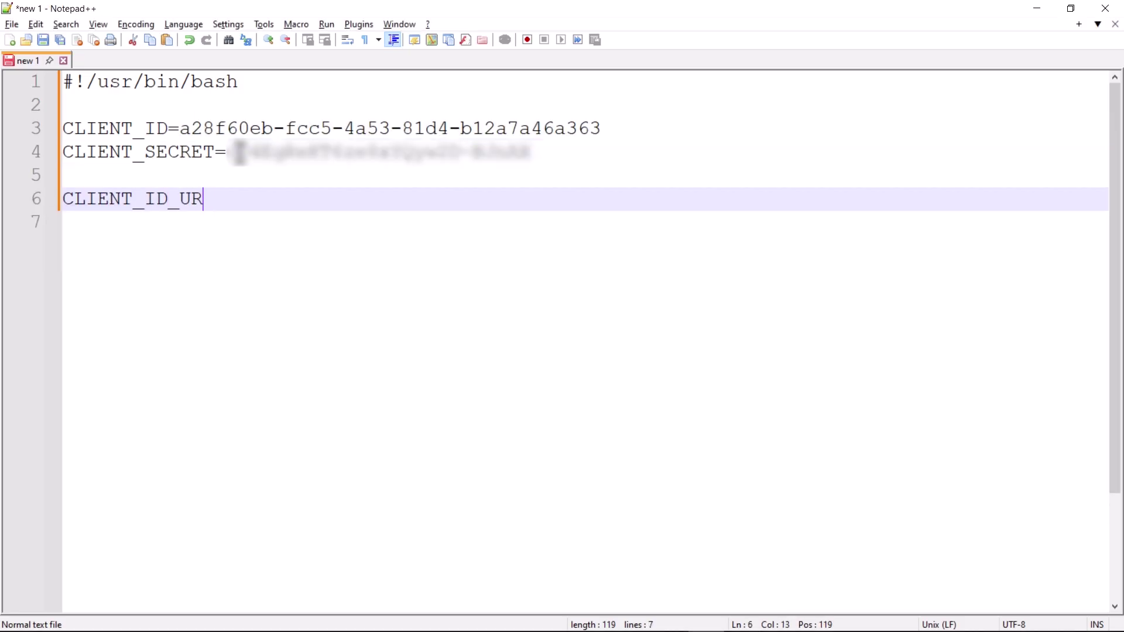
{"action": "type", "text": "L_ENC=$(jq -rn --arg x $CLIENT_ID '$x|@uri')"}
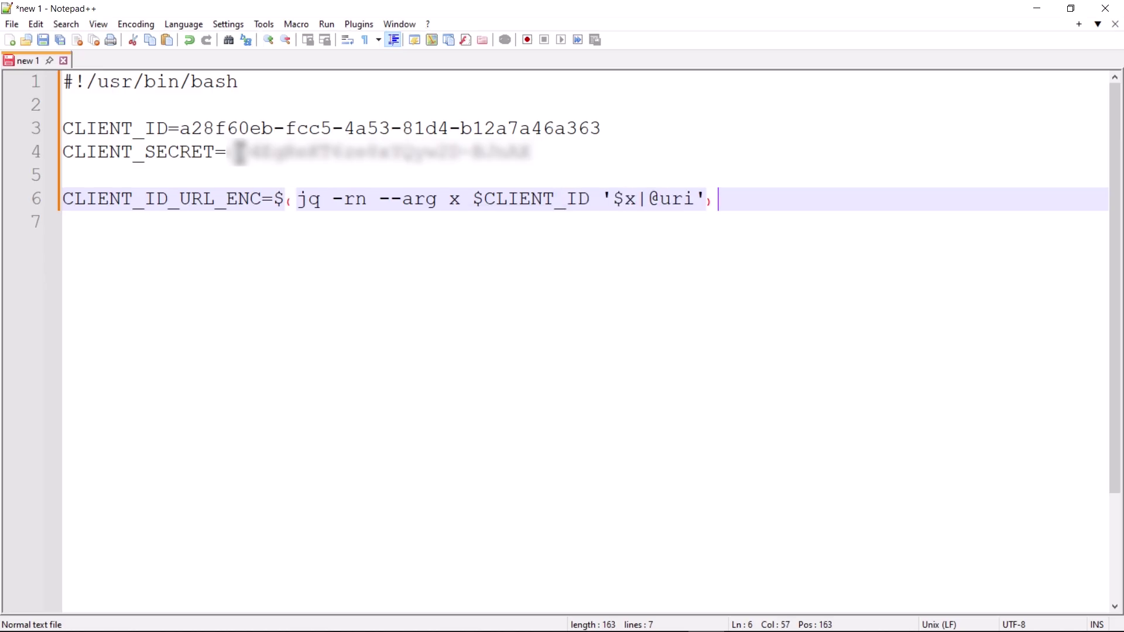
{"action": "key", "text": "Return"}
{"action": "type", "text": "CLIENT_SECRET_URL_ENC=$(j"}
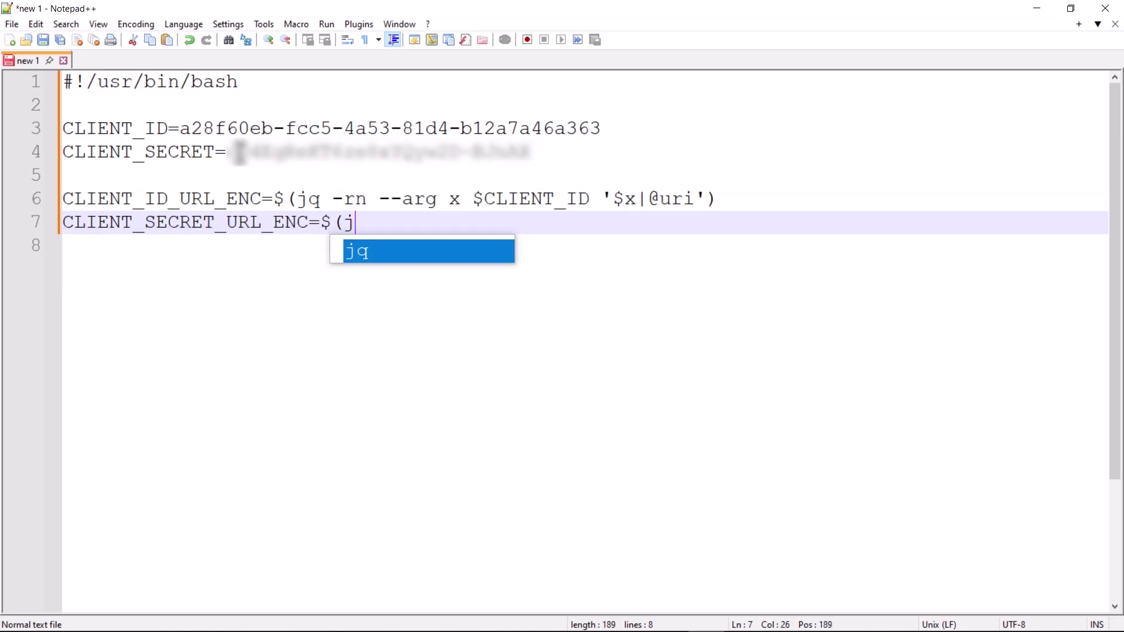
{"action": "type", "text": "q -rn --arg x $CLIENT_SECRET '$x|@uri')"}
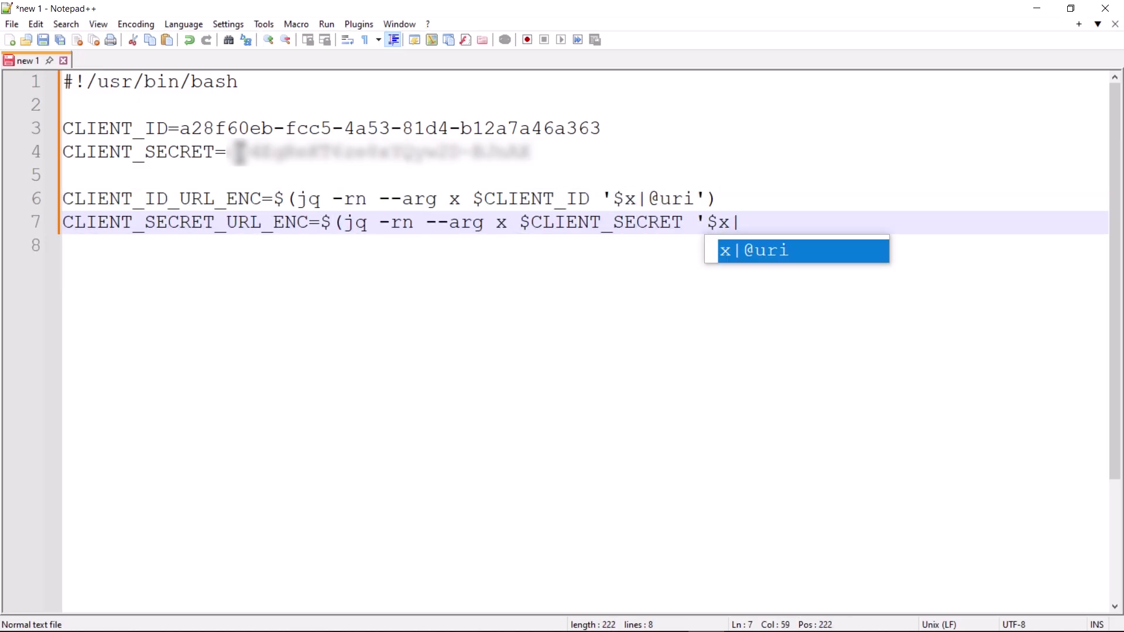
{"action": "key", "text": "Return"}
{"action": "key", "text": "Return"}
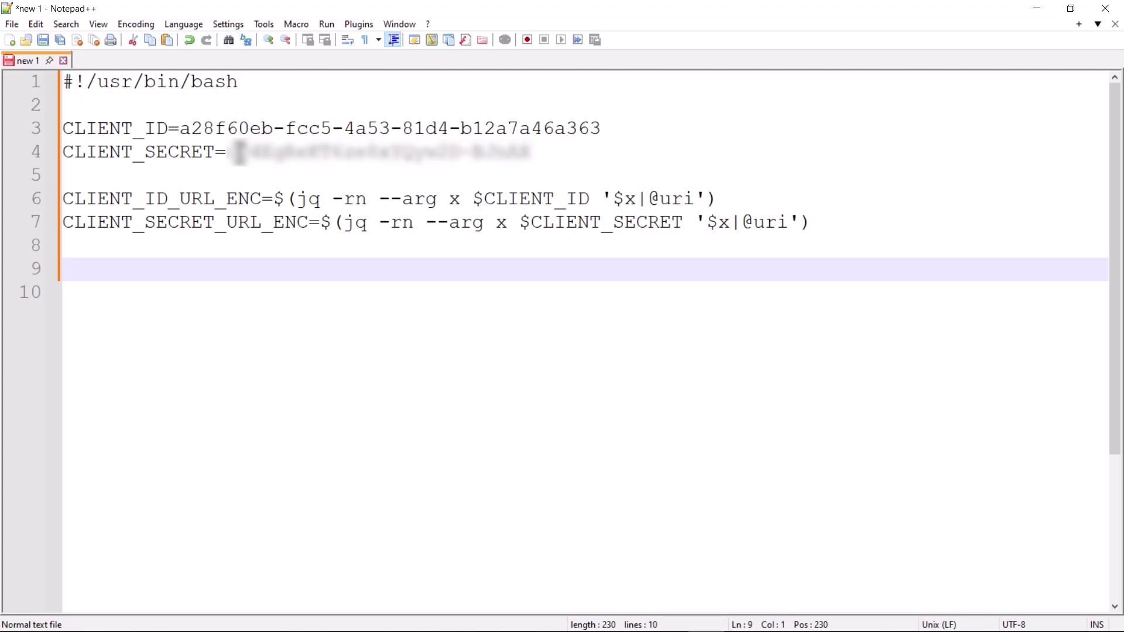
{"action": "key", "text": "Return"}
Add the AUTHORIZATION line base64-encoding the encoded ID and secret, and begin a curl -k command
{"action": "type", "text": "AUTHORIZAT"}
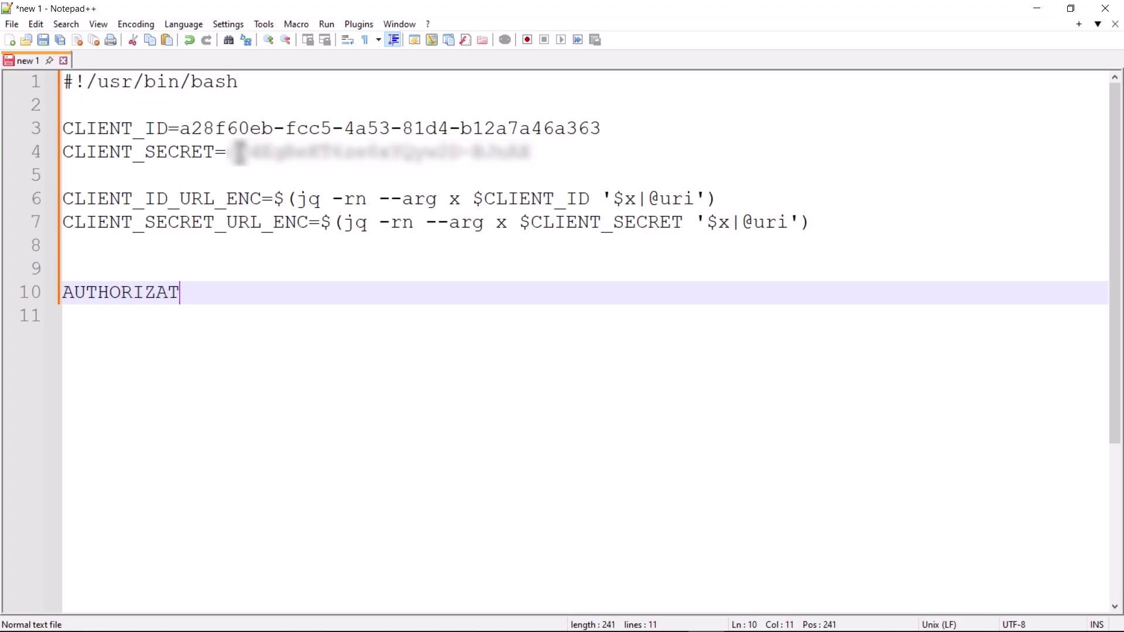
{"action": "type", "text": "ION=$(echo"}
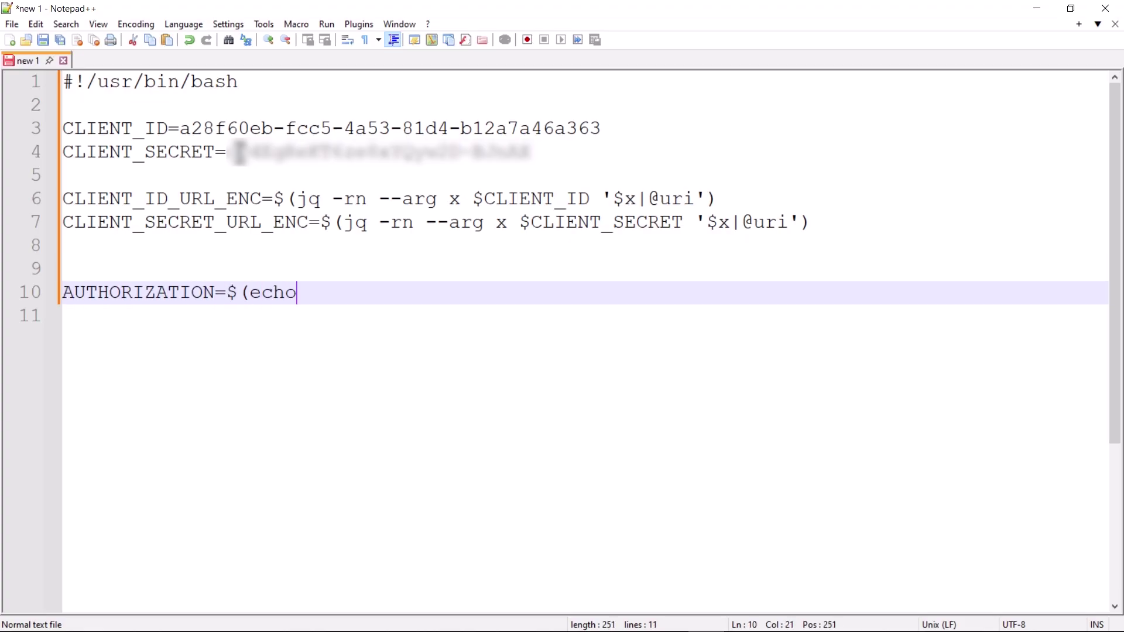
{"action": "type", "text": " -n $CLIEN"}
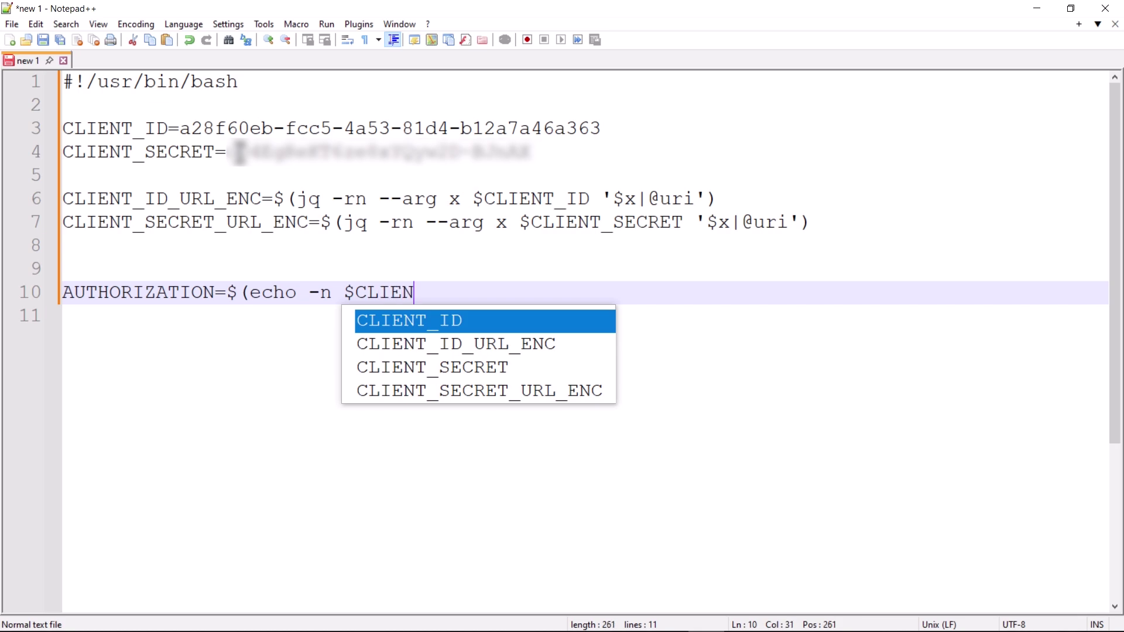
{"action": "type", "text": "T_ID_URL_ENC"}
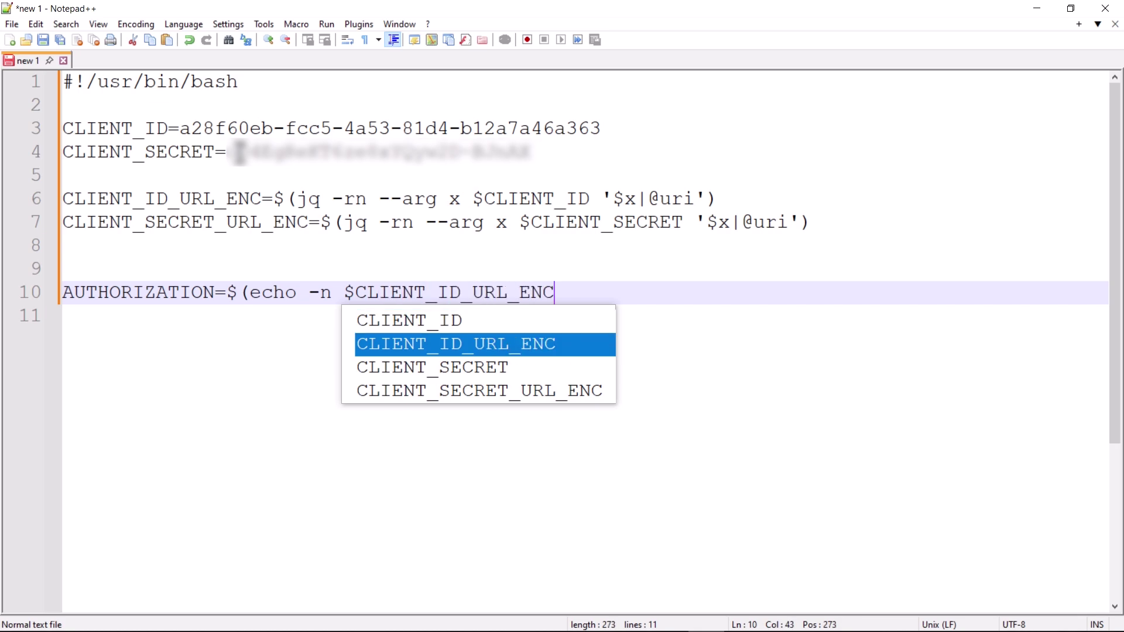
{"action": "type", "text": ":$CLIENT_SECRET"}
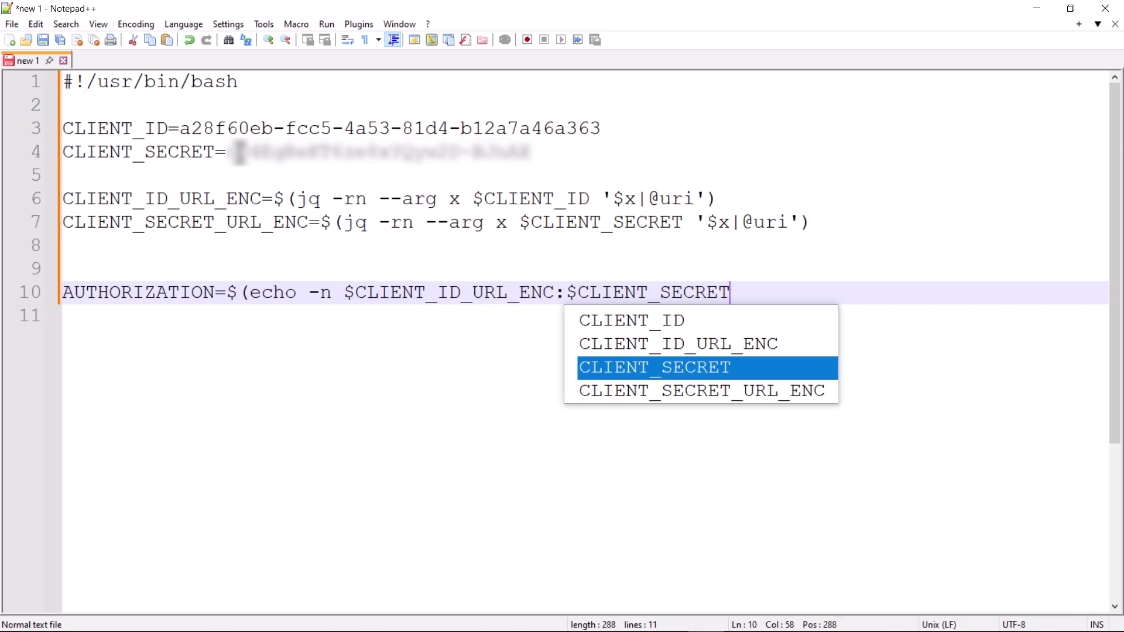
{"action": "type", "text": "_URL_ENC"}
{"action": "type", "text": " | base64"}
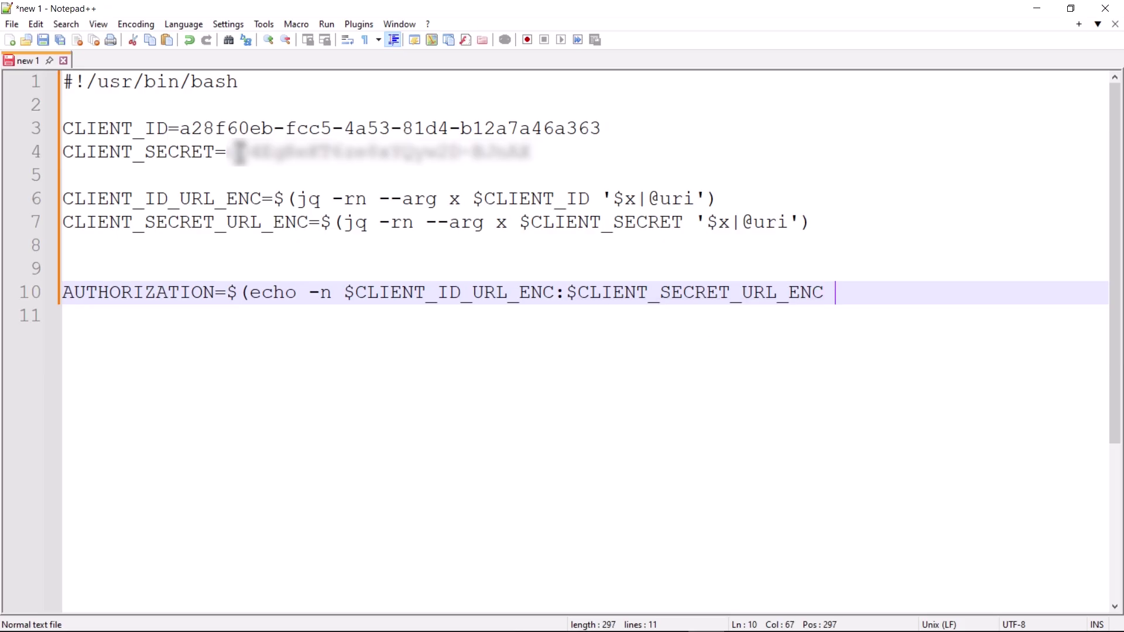
{"action": "type", "text": " -w0)"}
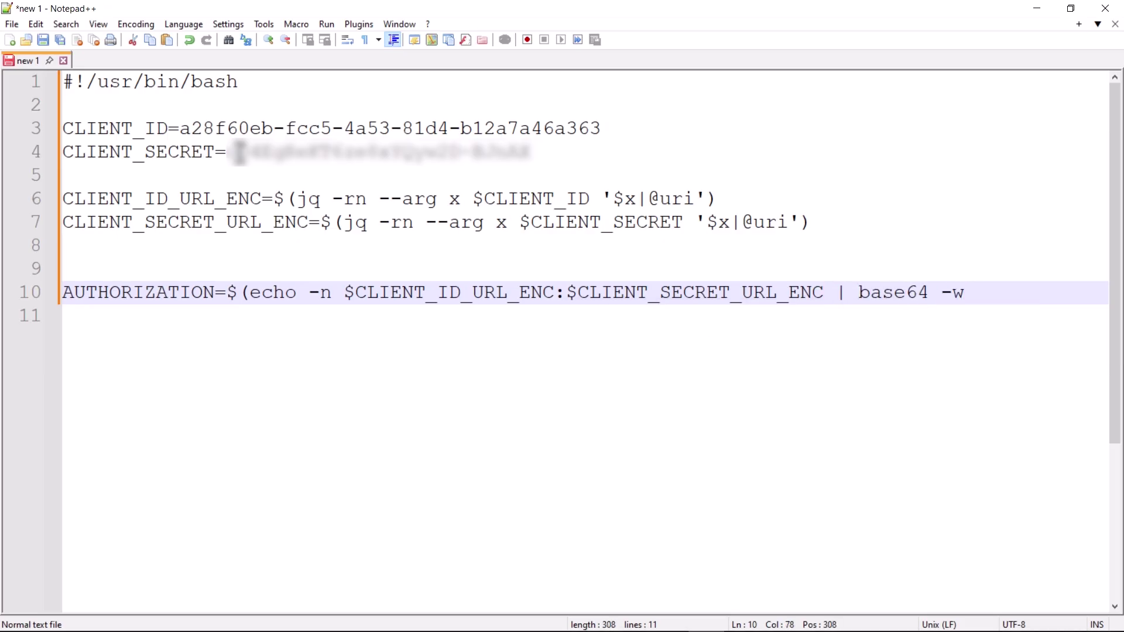
{"action": "key", "text": "Return"}
{"action": "key", "text": "Return"}
{"action": "key", "text": "Return"}
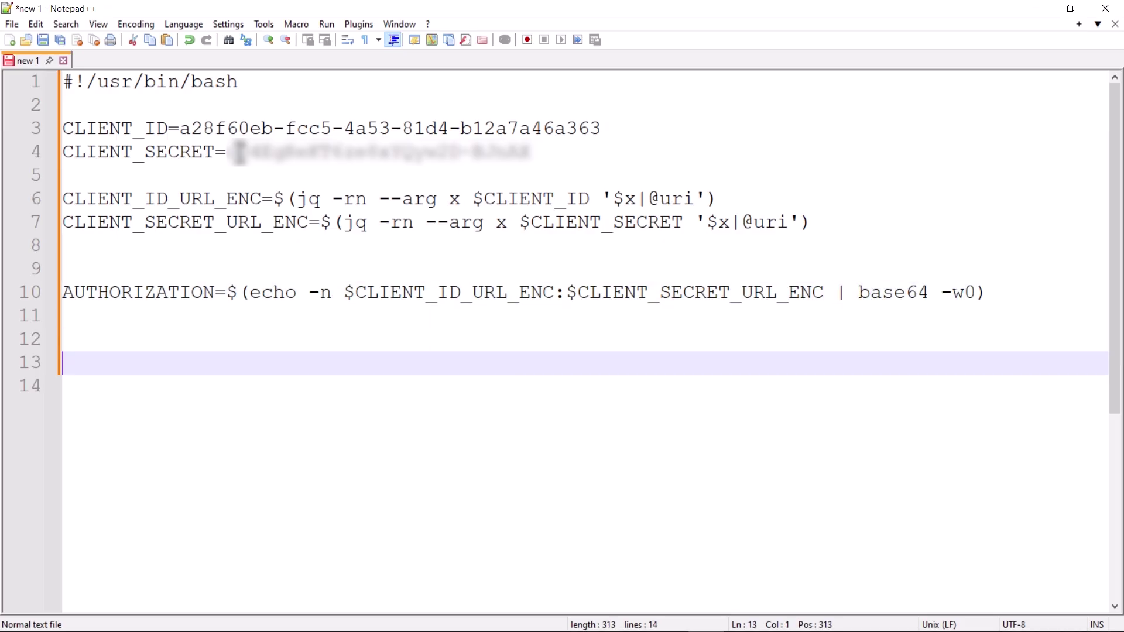
{"action": "type", "text": "curl -k \\"}
{"action": "key", "text": "Return"}
Add the content-type application/x-www-form-urlencoded and Basic $AUTHORIZATION headers to the curl command
{"action": "type", "text": "-H"}
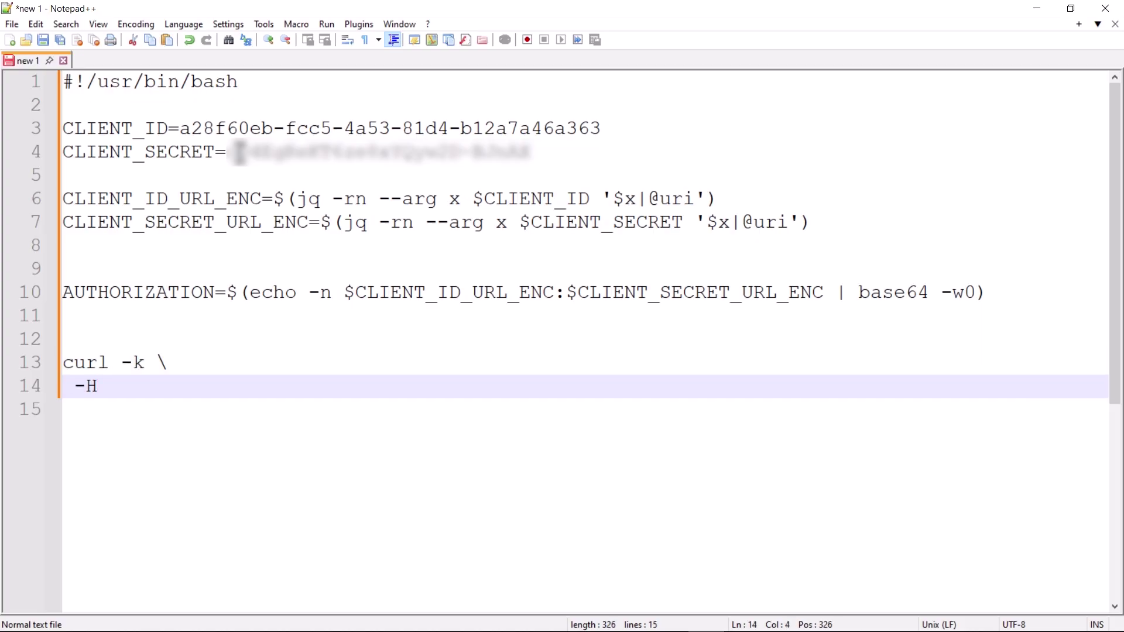
{"action": "type", "text": " 'content-type: application"}
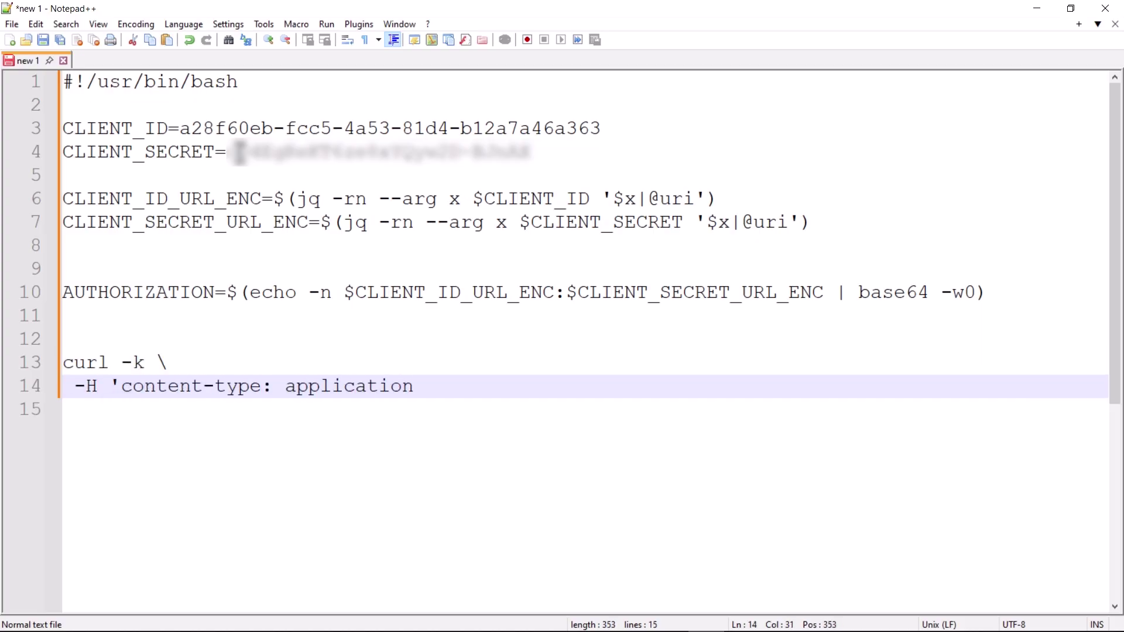
{"action": "type", "text": "/x-www-form-url"}
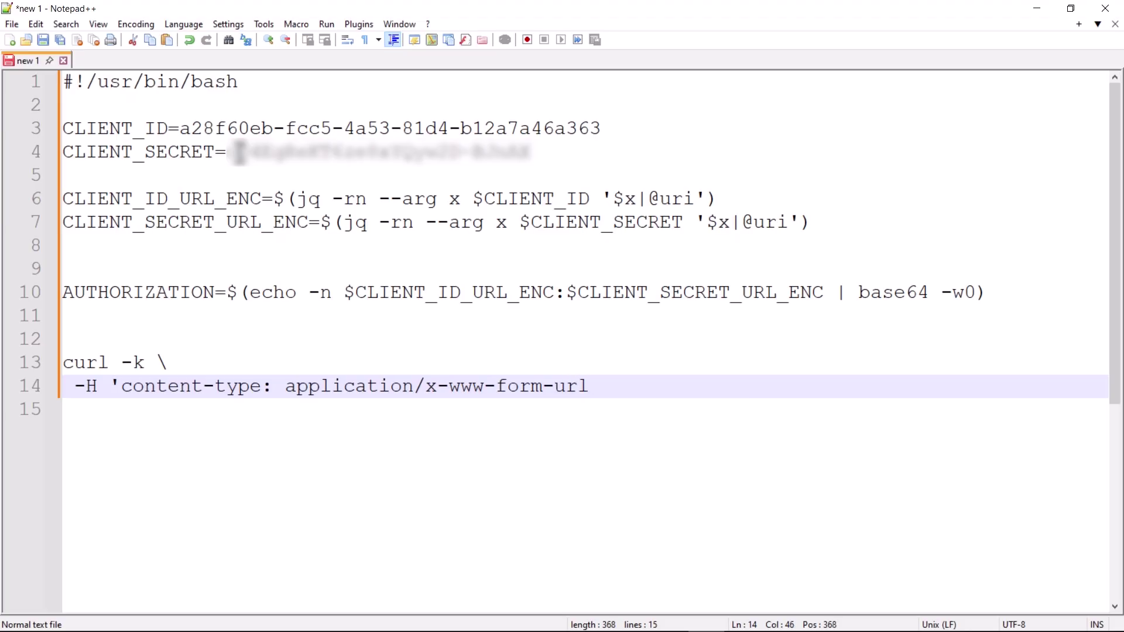
{"action": "type", "text": "encoded' \\"}
{"action": "key", "text": "Return"}
{"action": "type", "text": "-H \""}
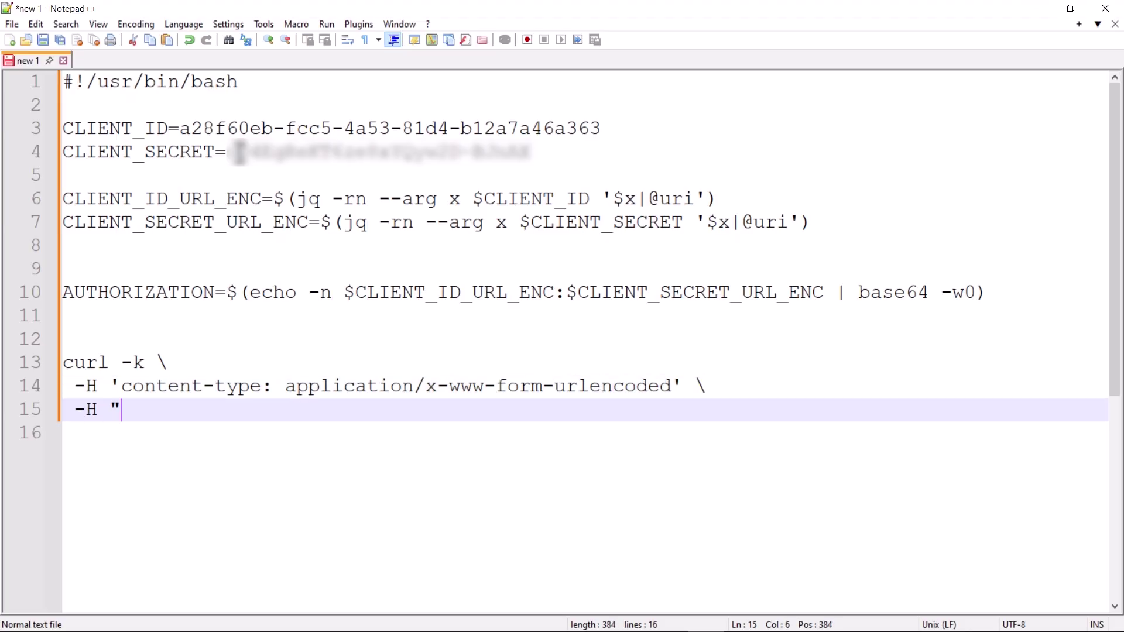
{"action": "type", "text": "Authorization: Basi"}
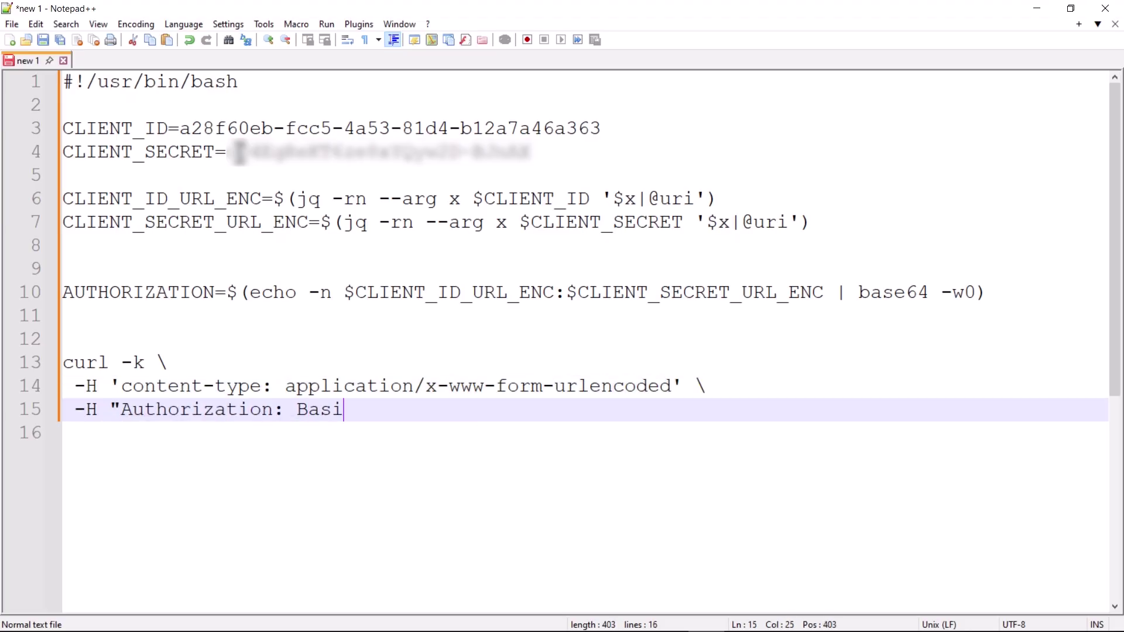
{"action": "type", "text": "c $AUTHORIZATION"}
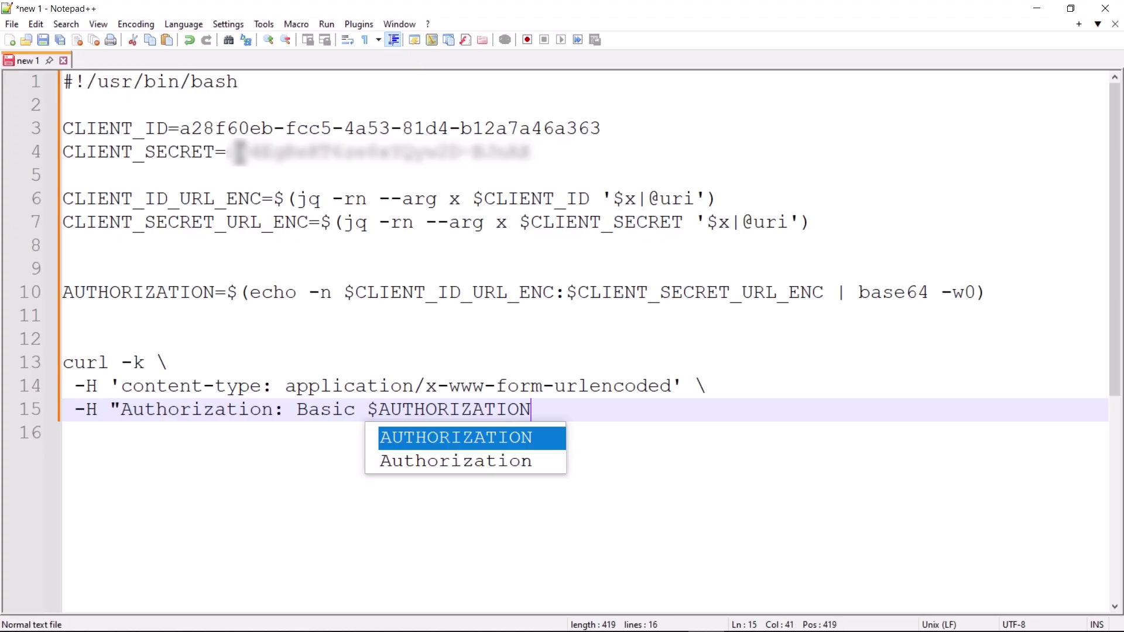
{"action": "type", "text": "\" \\"}
{"action": "key", "text": "Return"}
{"action": "type", "text": "-d gr"}
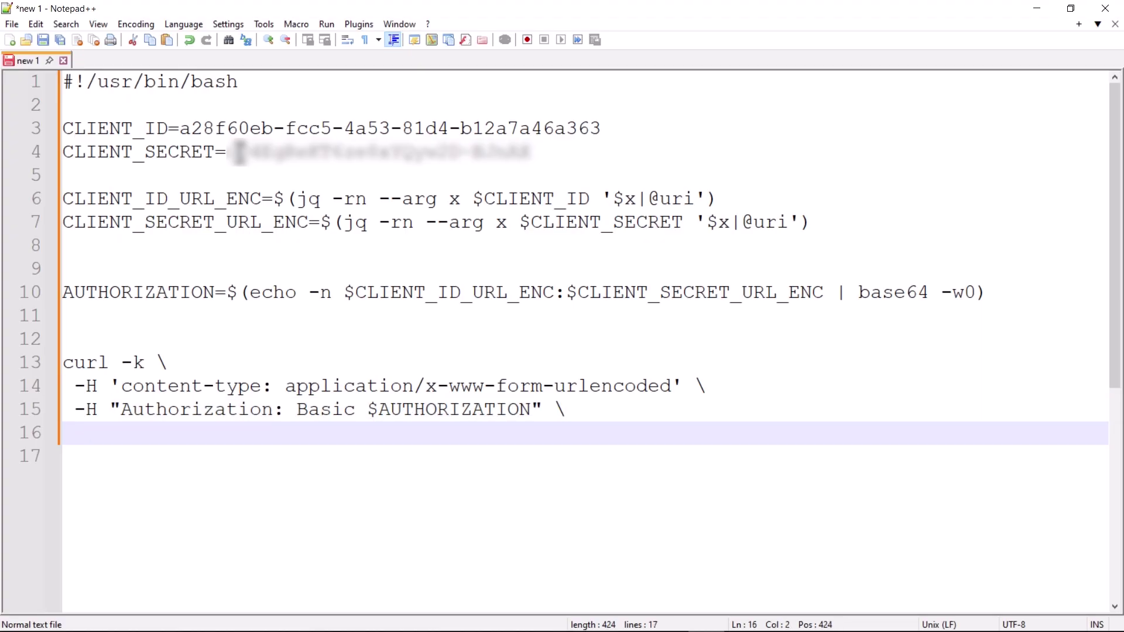
{"action": "type", "text": "ant_type="}
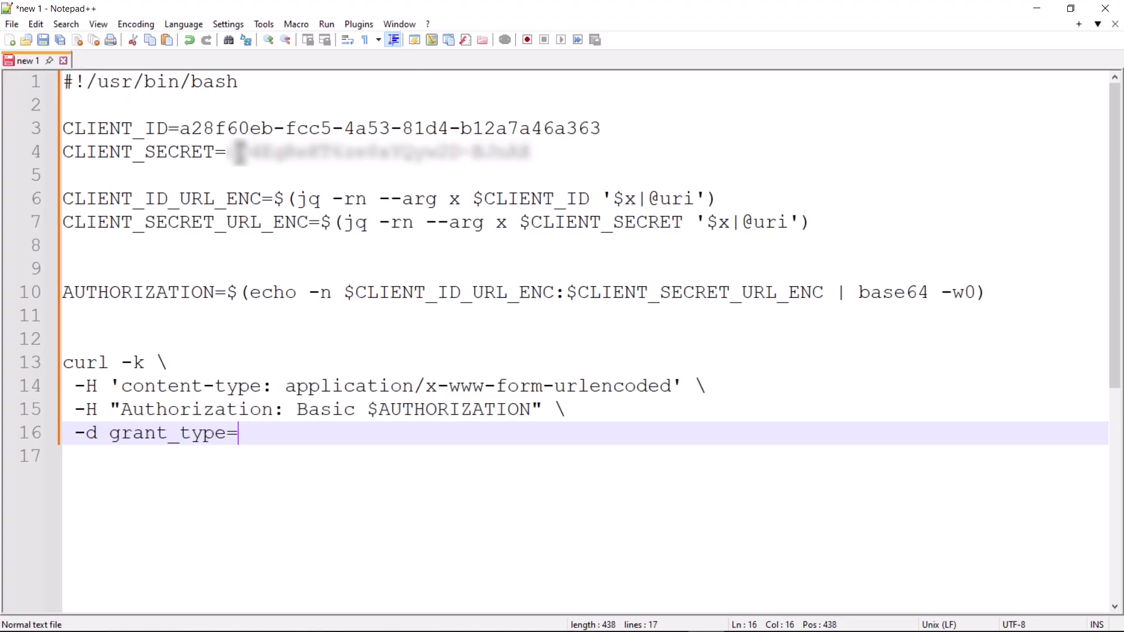
{"action": "type", "text": "client_credentials \\"}
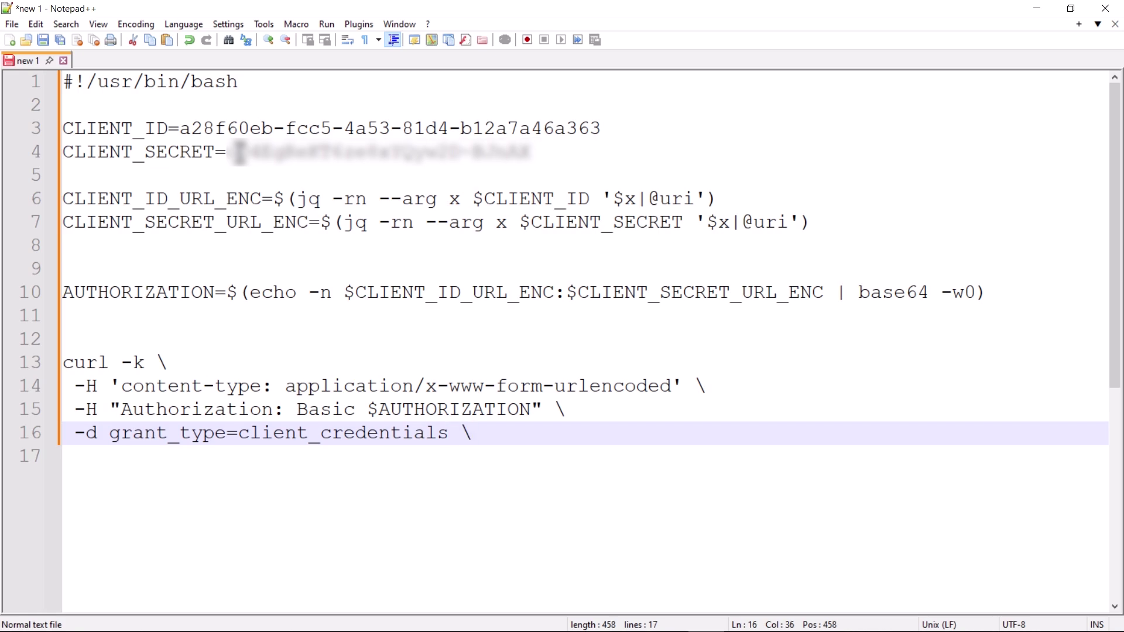
{"action": "key", "text": "Return"}
{"action": "type", "text": "-d scope=hub"}
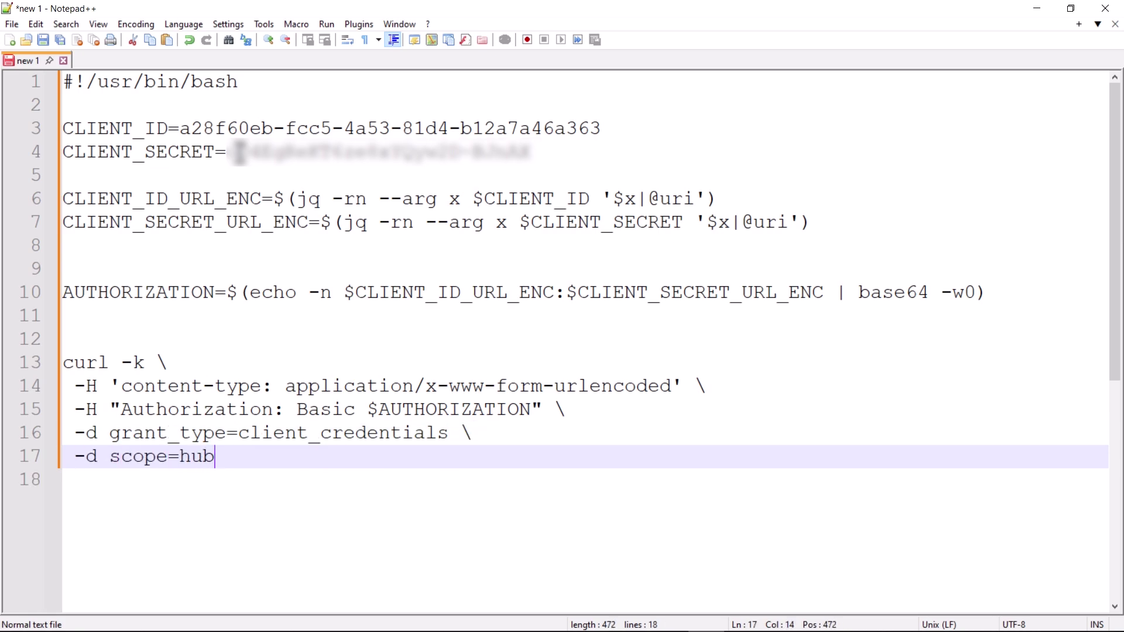
{"action": "type", "text": ".variables.readonly"}
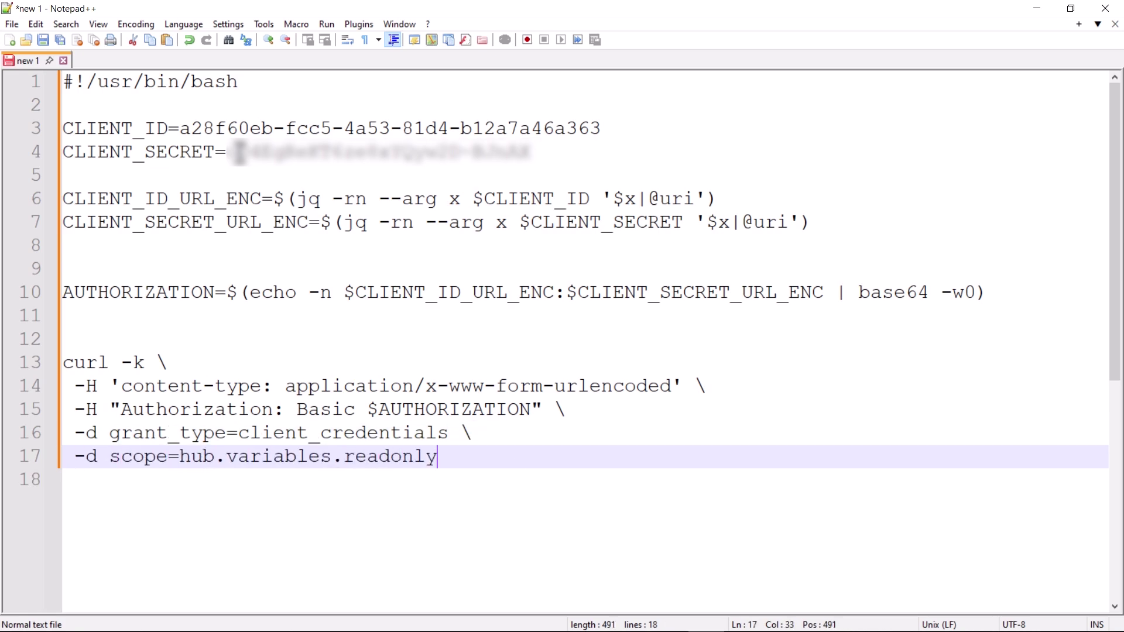
{"action": "type", "text": " \\"}
{"action": "key", "text": "Return"}
{"action": "type", "text": "http"}
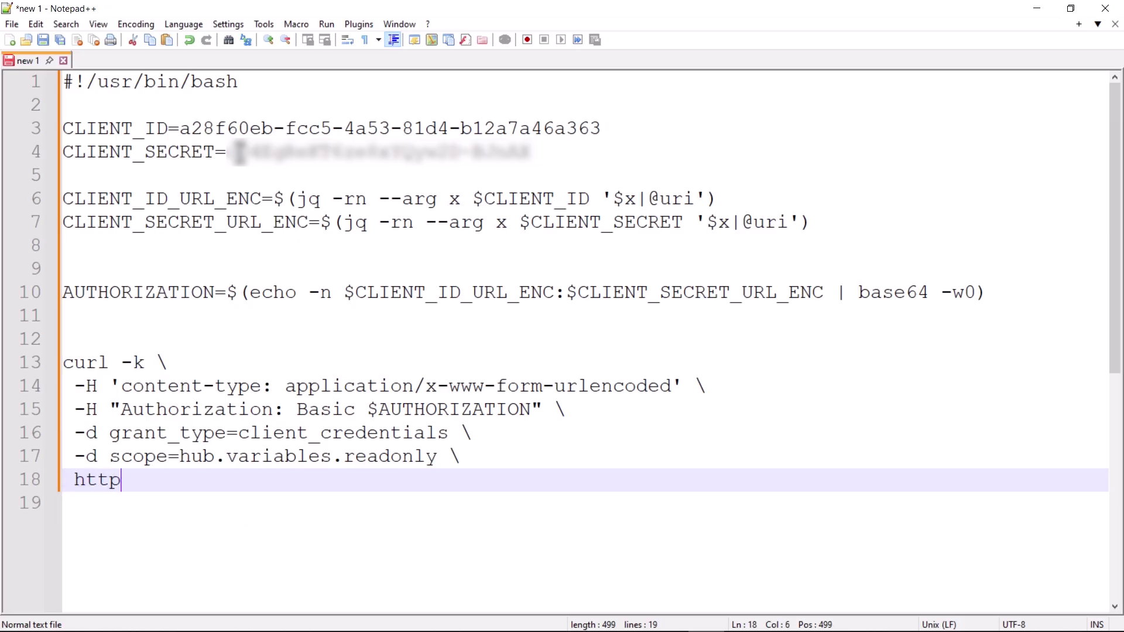
{"action": "type", "text": "s://192.1"}
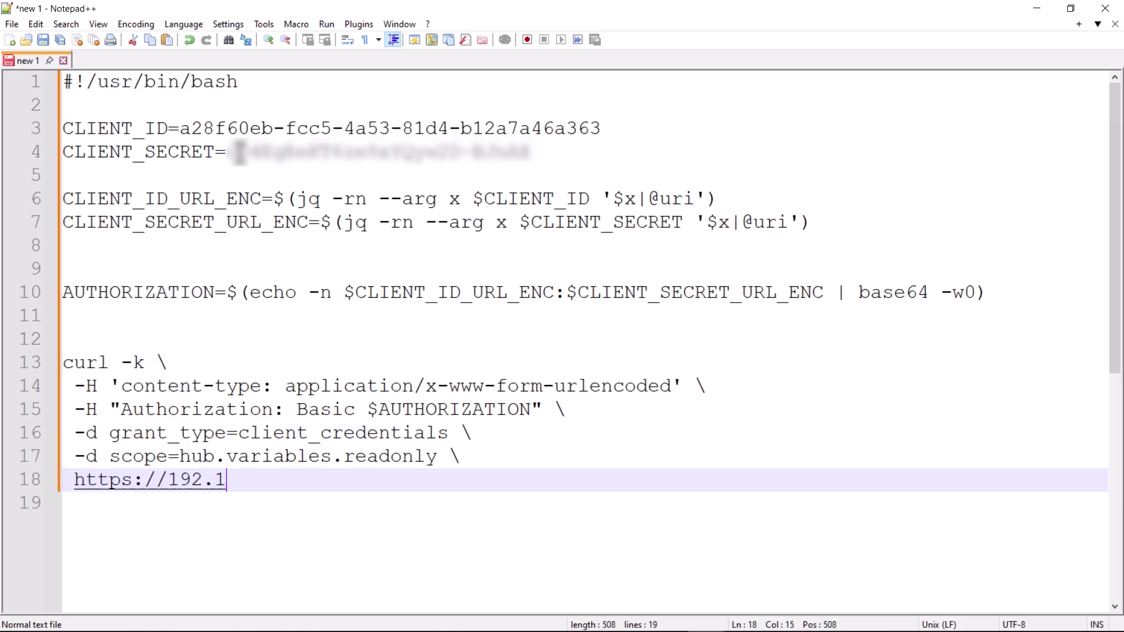
{"action": "type", "text": "68.0.101"}
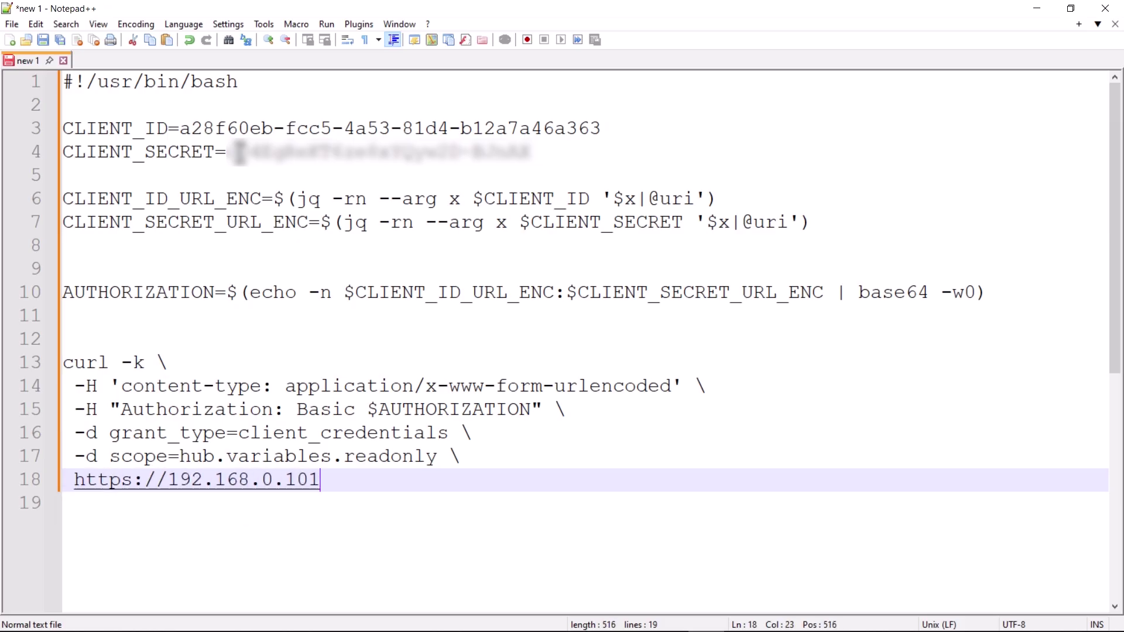
{"action": "type", "text": "/oauth2"}
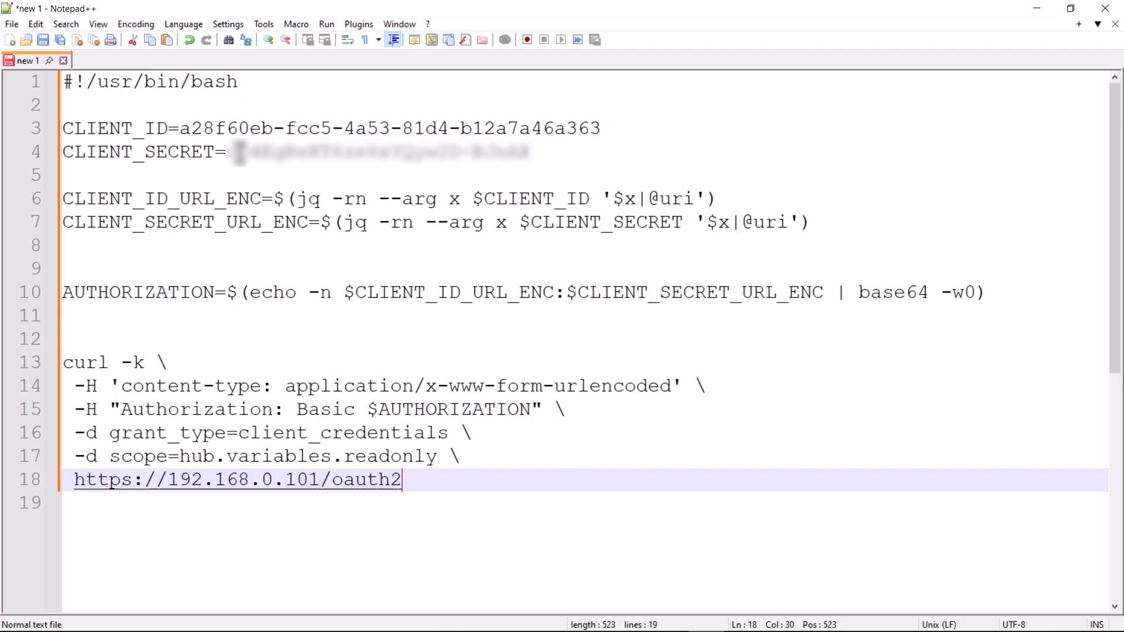
{"action": "type", "text": "/token"}
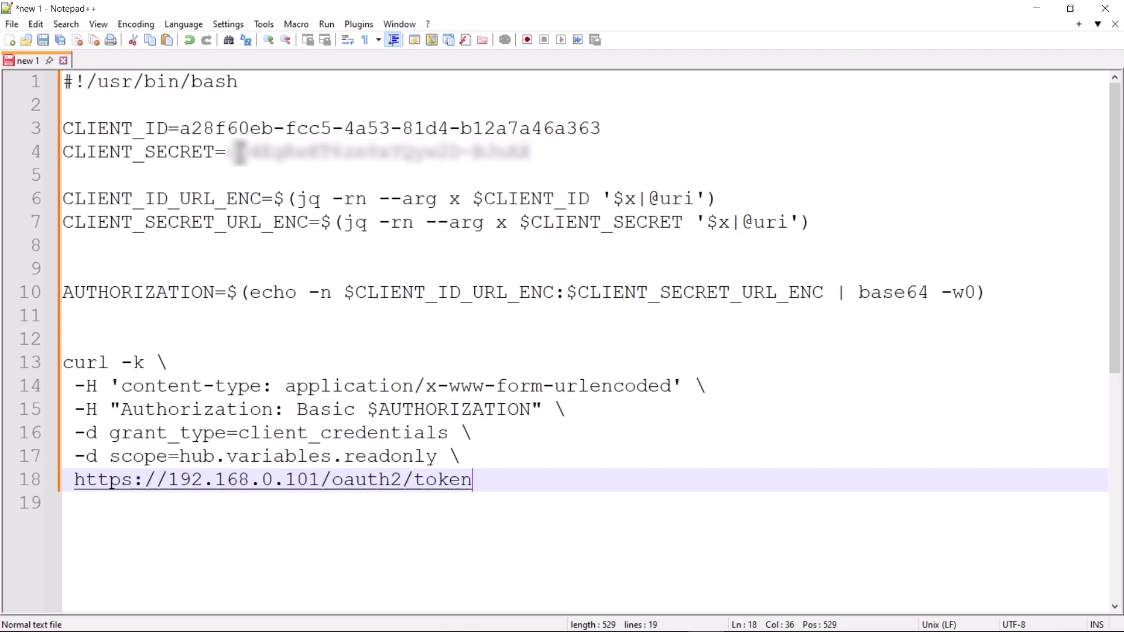
{"action": "key", "text": "Return"}
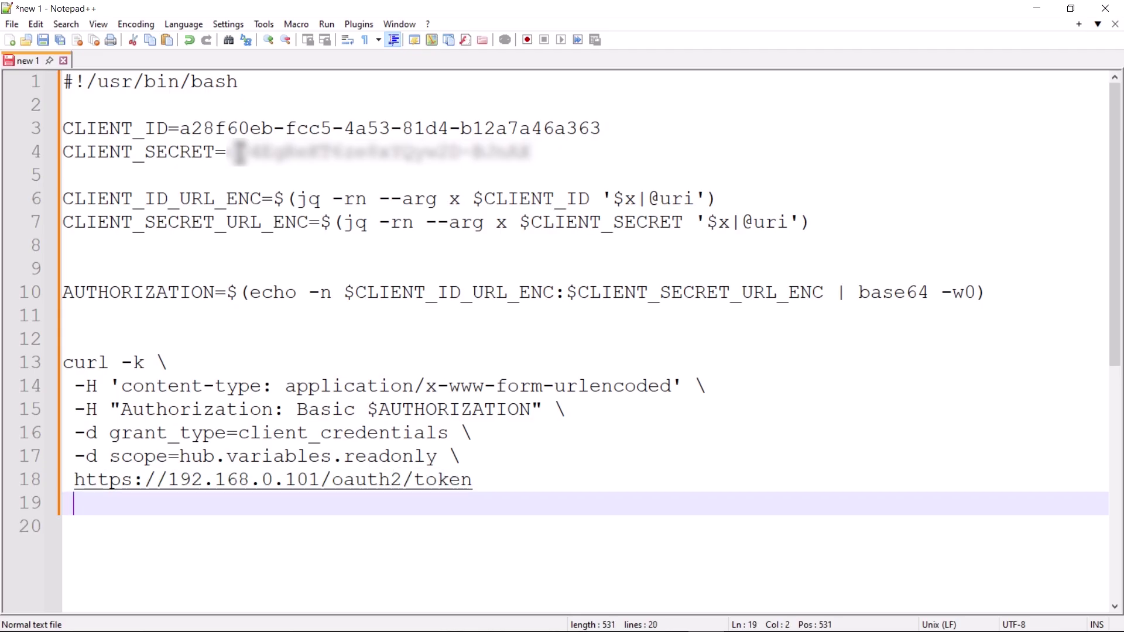
Save the script with Save As as obtain_token.sh in the Data Hub Scripts folder
{"action": "left_click", "coordinate": [12, 24]}
{"action": "left_click", "coordinate": [54, 154]}
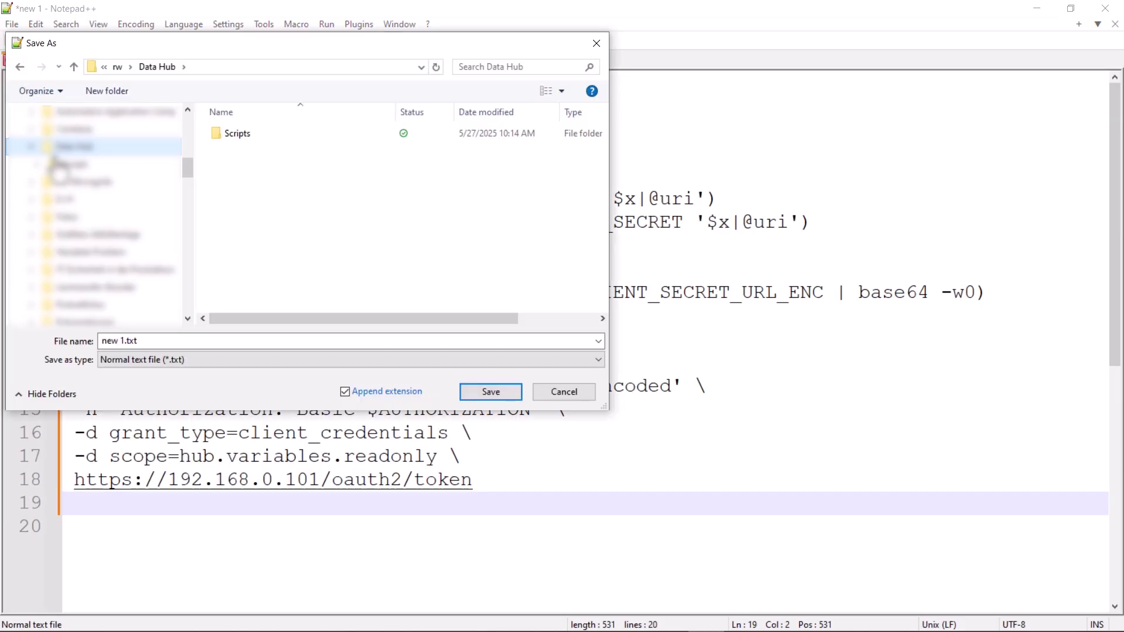
{"action": "left_click", "coordinate": [62, 164]}
{"action": "left_click", "coordinate": [138, 340]}
{"action": "type", "text": "ob"}
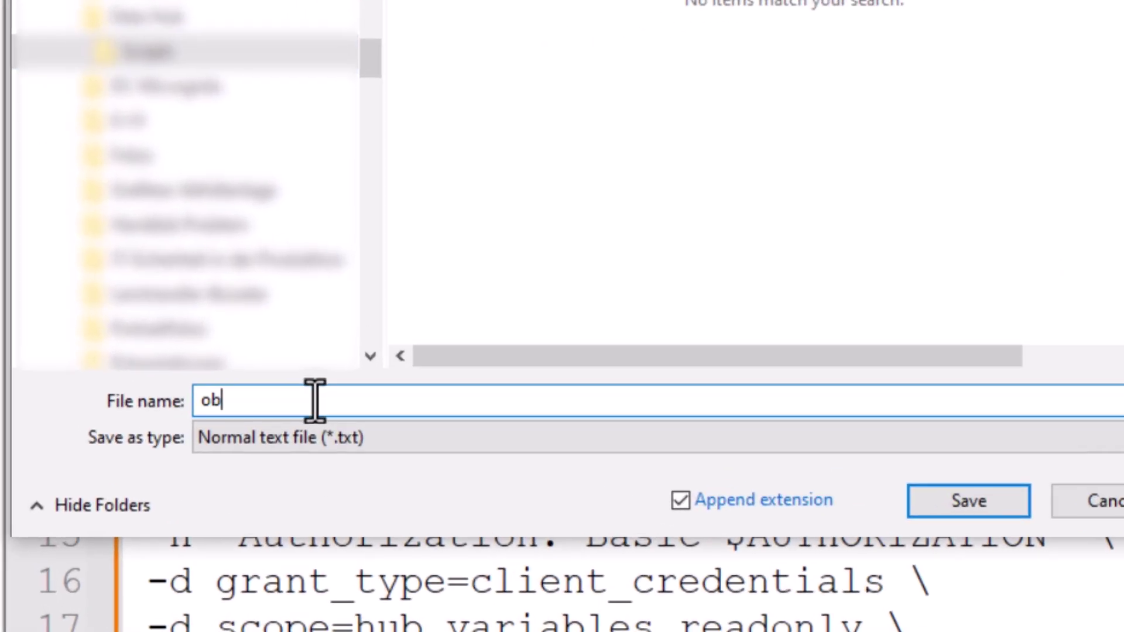
{"action": "type", "text": "tain_token.sh"}
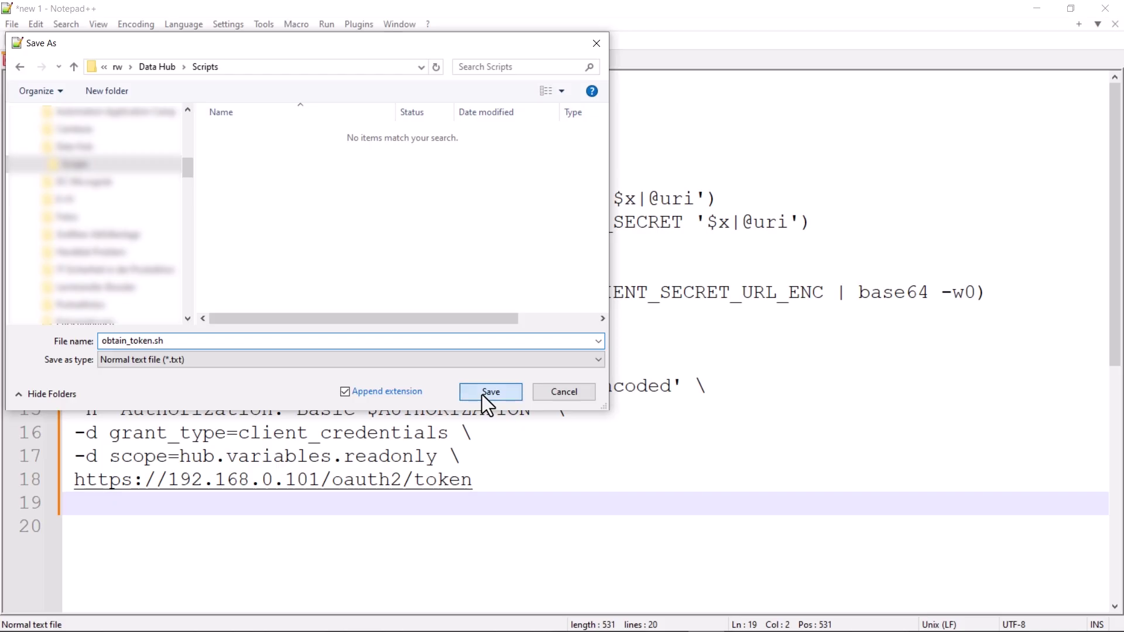
{"action": "left_click", "coordinate": [491, 391]}
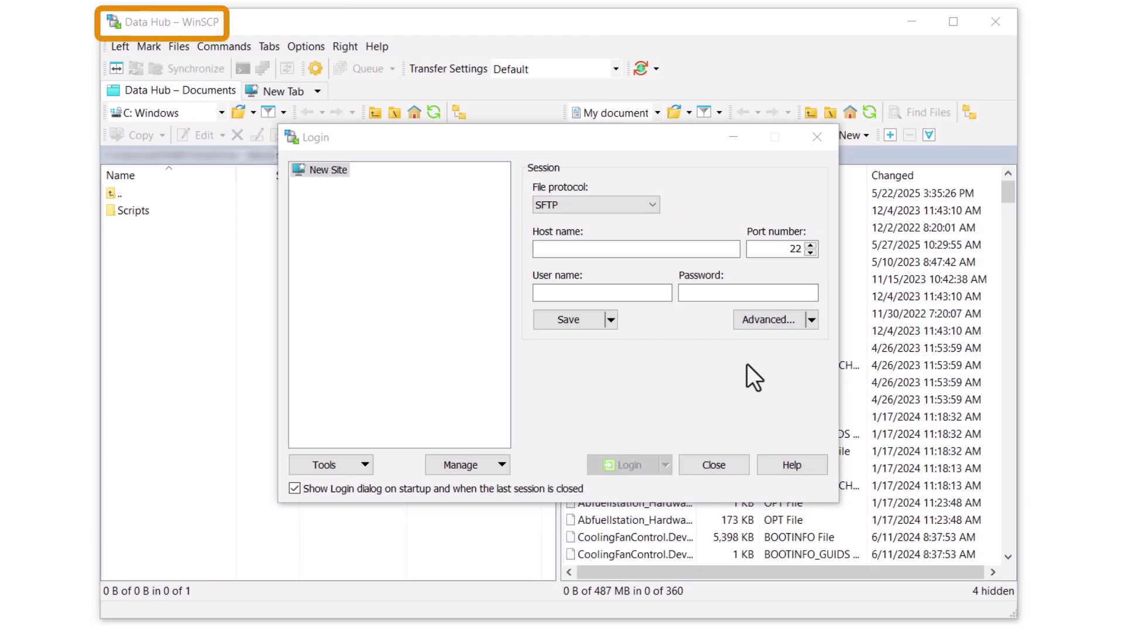
Log in to 192.168.0.101 as admin and copy obtain_token.sh from local Scripts to the remote home folder
{"action": "left_click", "coordinate": [542, 246]}
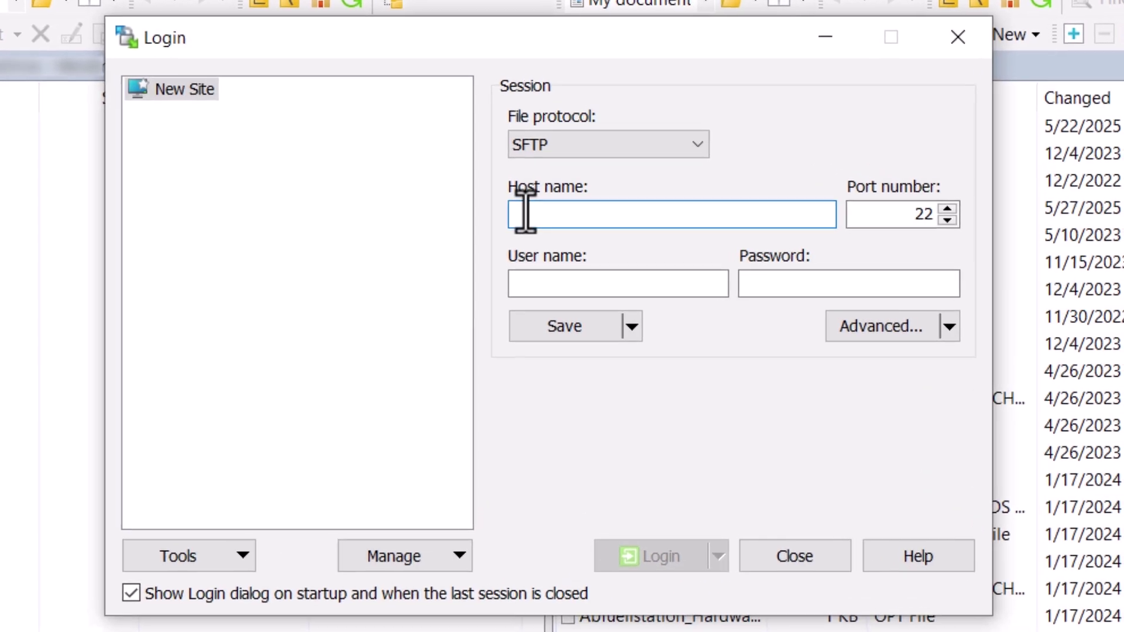
{"action": "type", "text": "192.168."}
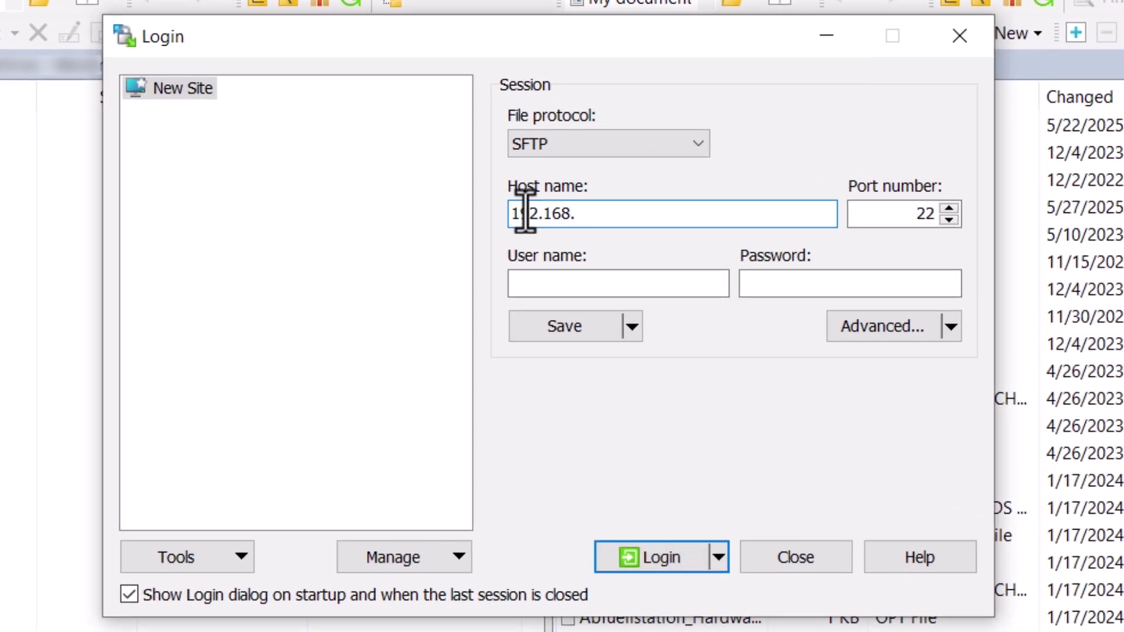
{"action": "type", "text": "0.101"}
{"action": "key", "text": "Tab"}
{"action": "key", "text": "Tab"}
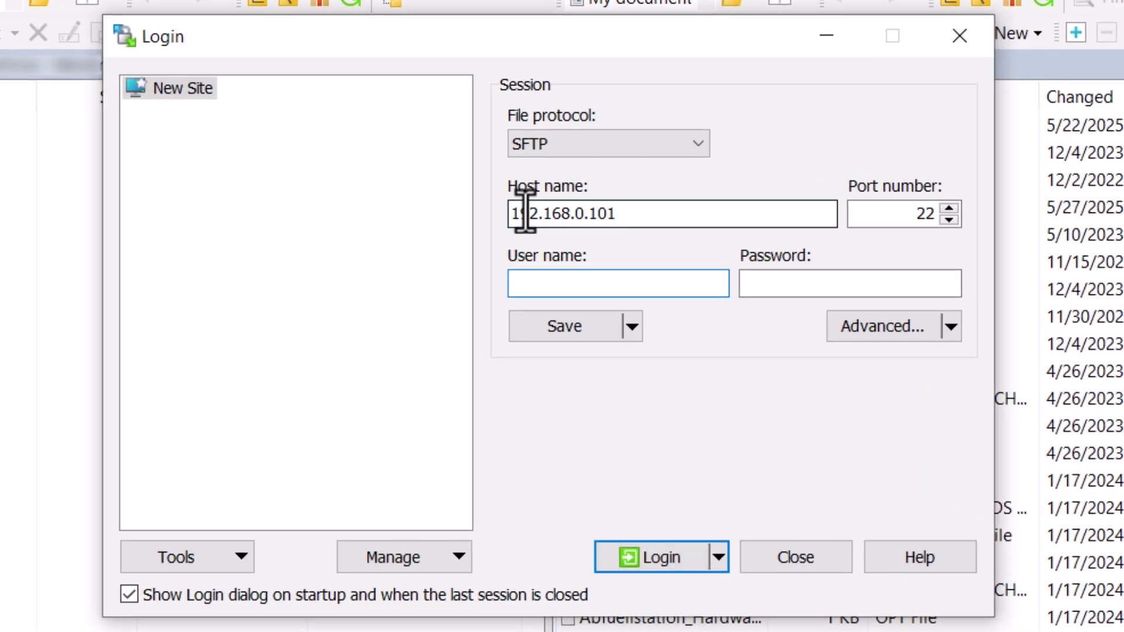
{"action": "type", "text": "admin"}
{"action": "key", "text": "Tab"}
{"action": "type", "text": "•••••••"}
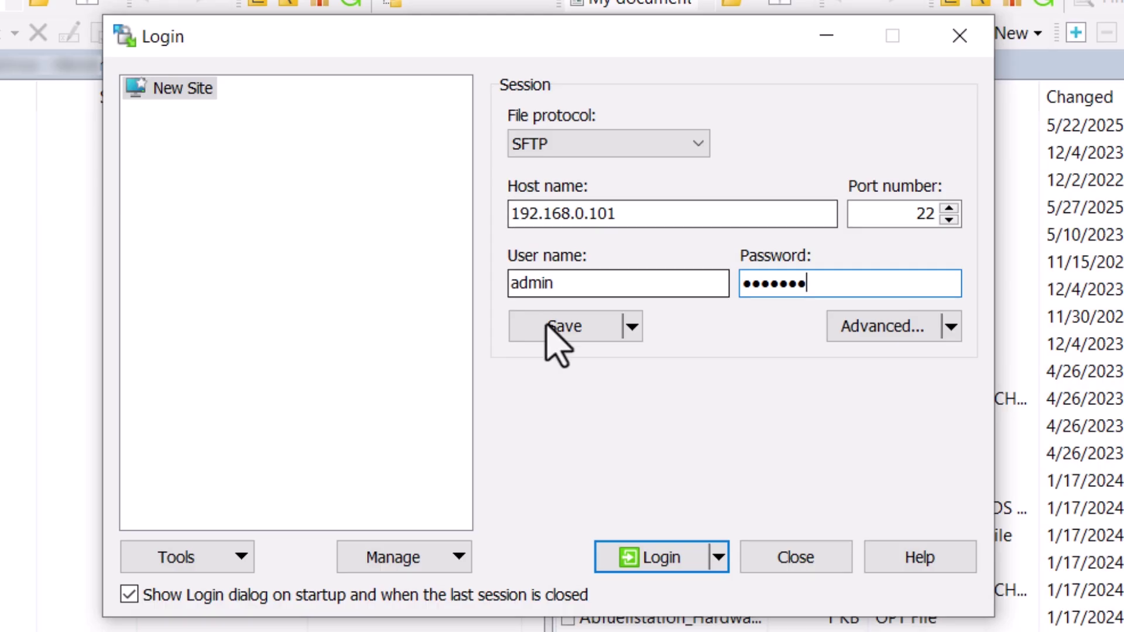
{"action": "left_click", "coordinate": [644, 559]}
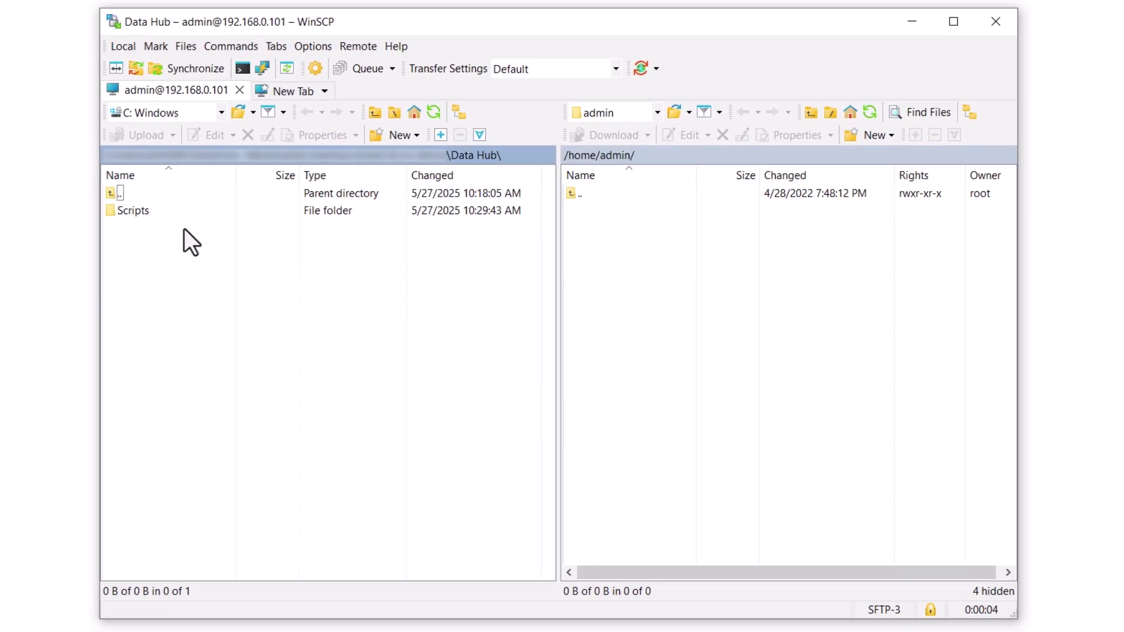
{"action": "double_click", "coordinate": [131, 212]}
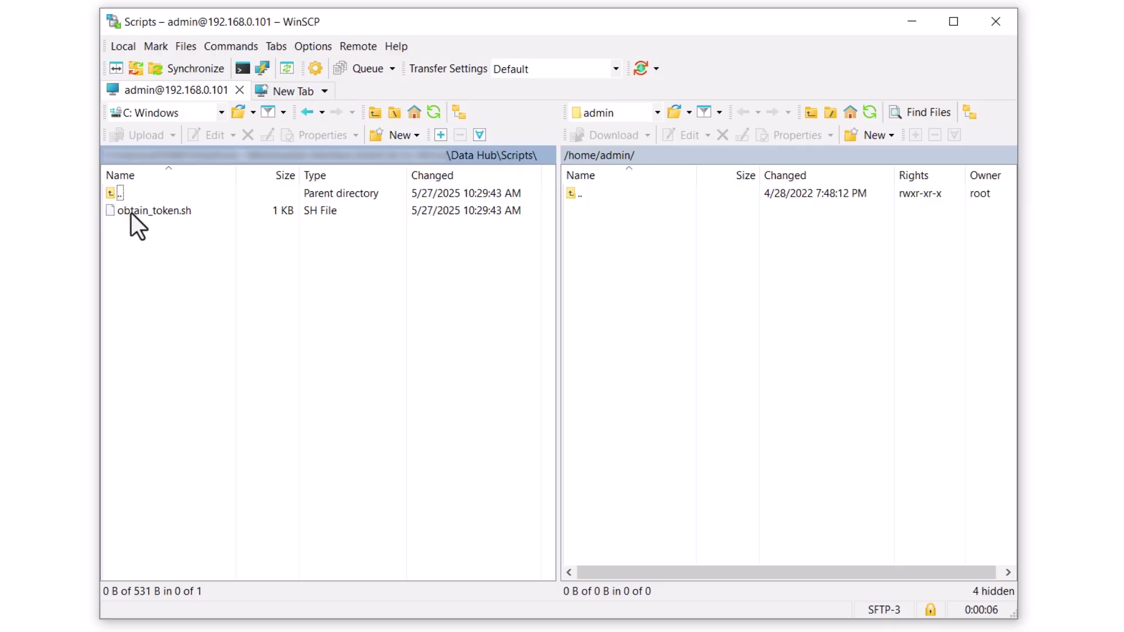
{"action": "left_click_drag", "start_coordinate": [131, 213], "coordinate": [626, 261]}
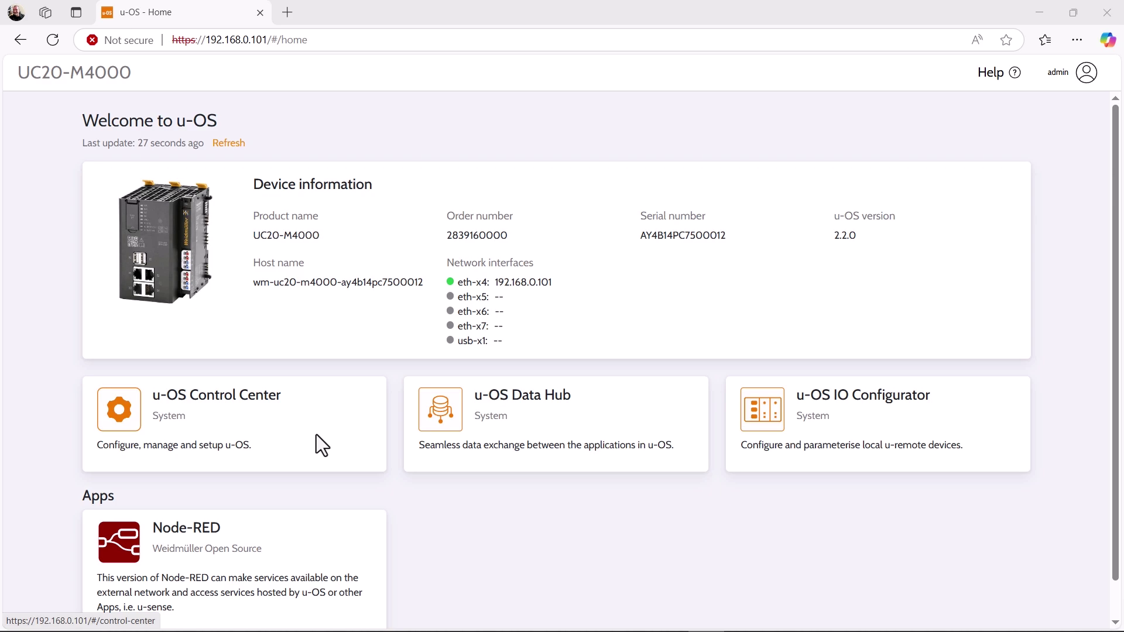
Turn on Enable SSH access under Identity & access > Access and confirm with OK
{"action": "left_click", "coordinate": [316, 435]}
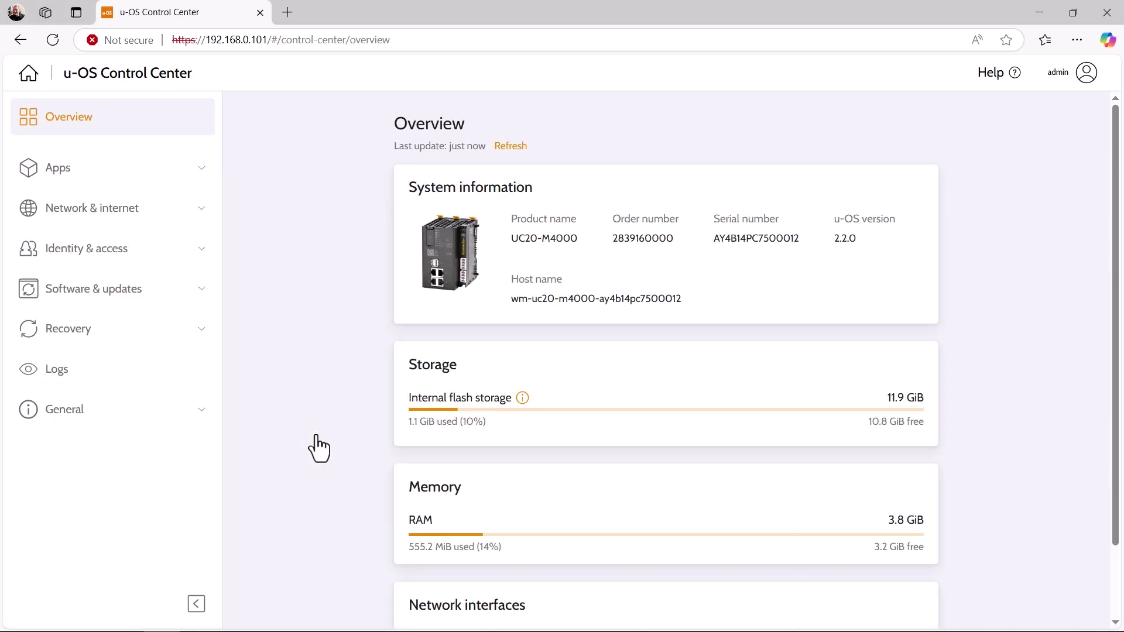
{"action": "left_click", "coordinate": [115, 251]}
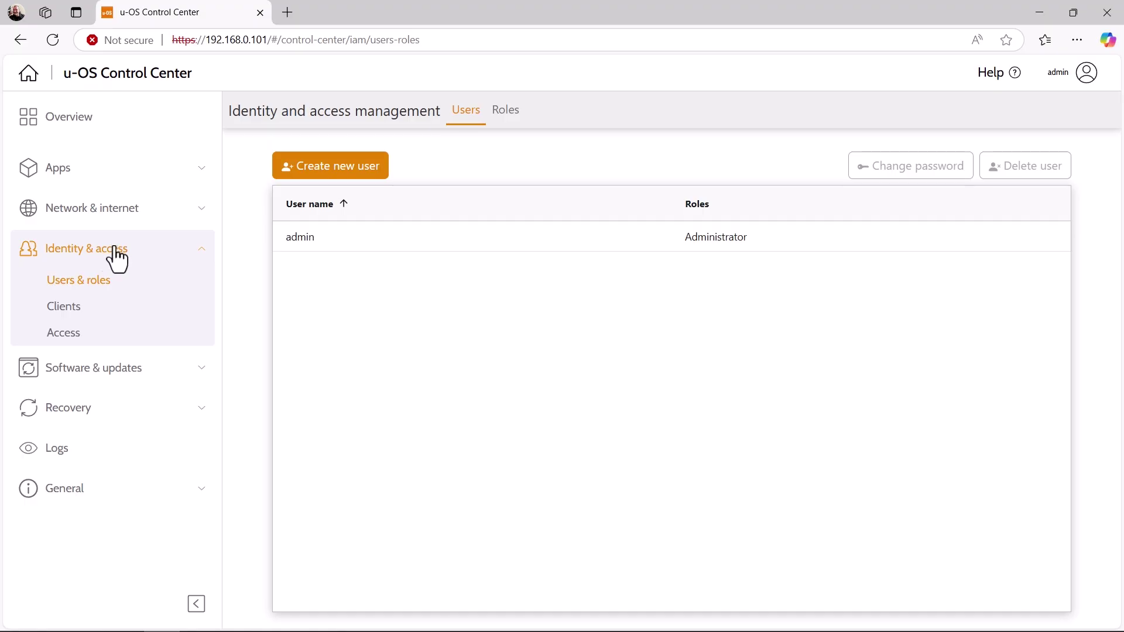
{"action": "left_click", "coordinate": [70, 339]}
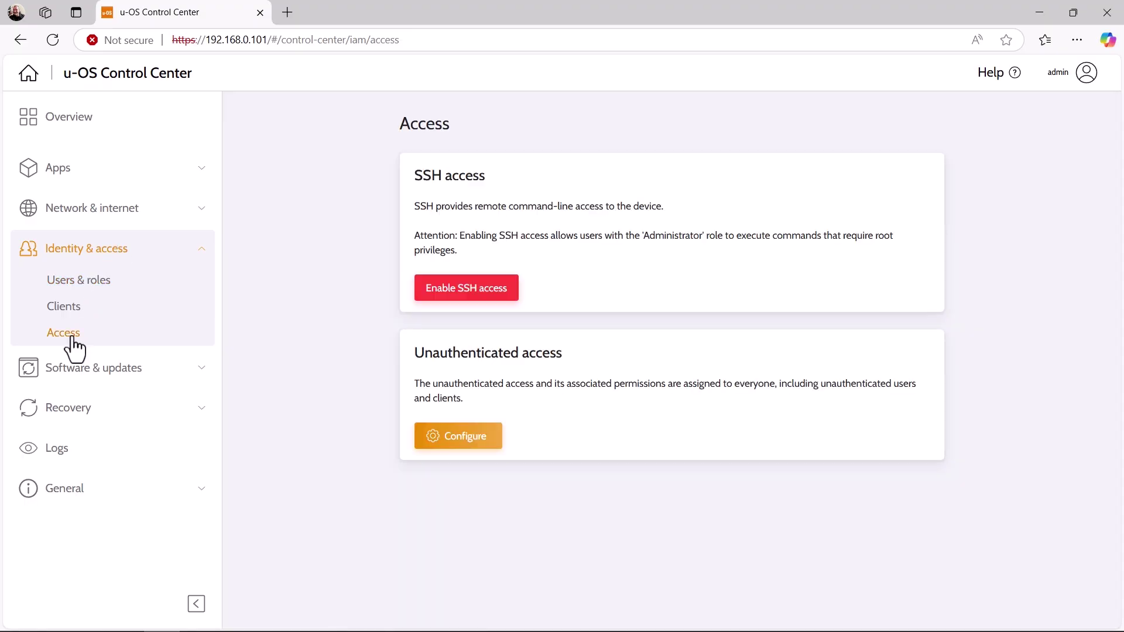
{"action": "left_click", "coordinate": [445, 292]}
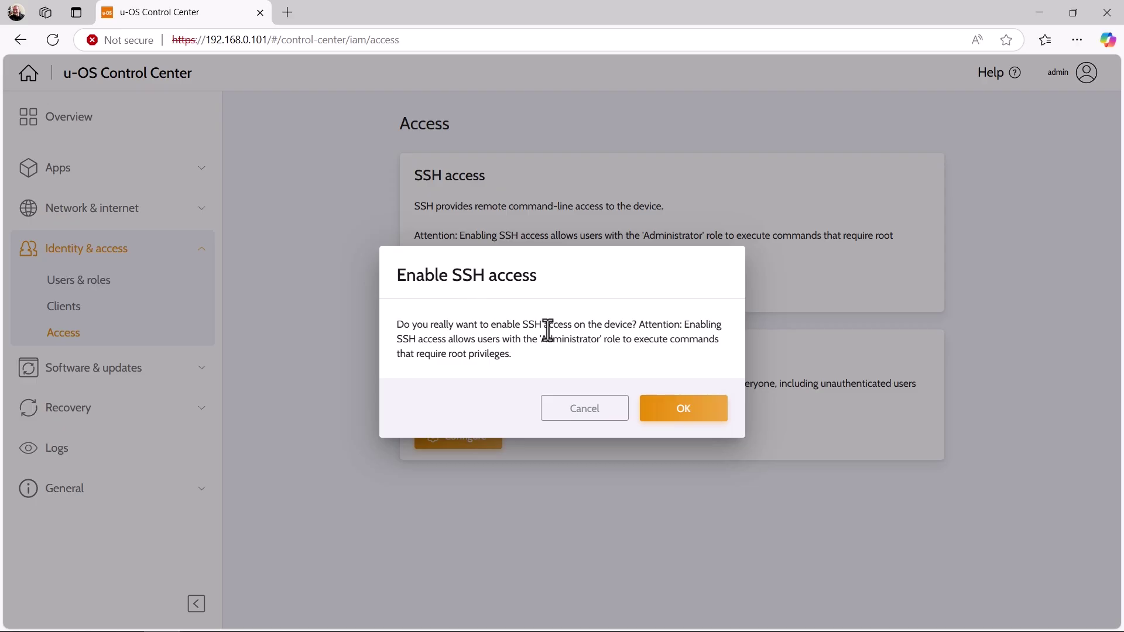
{"action": "left_click", "coordinate": [684, 416]}
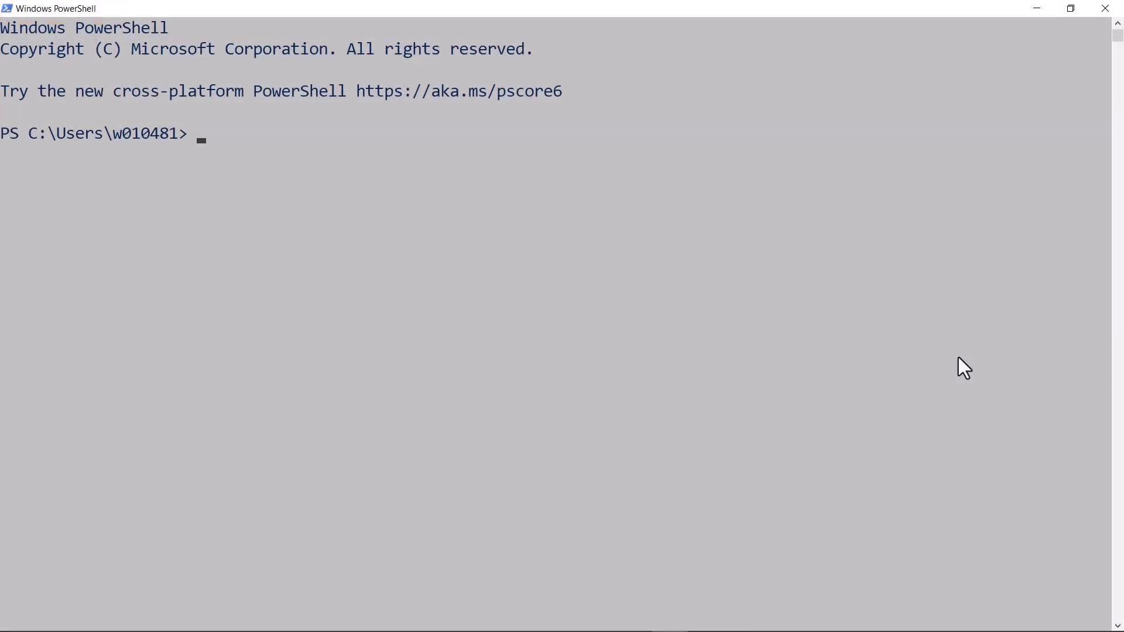
{"action": "type", "text": "ssh admin@192.168.0.101"}
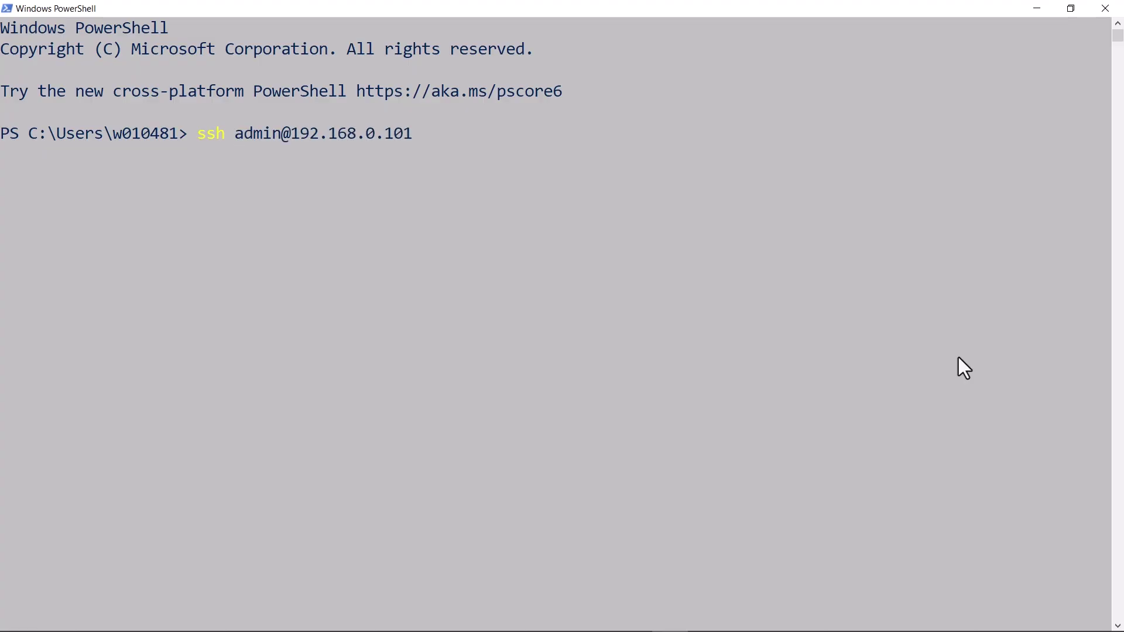
{"action": "key", "text": "Return"}
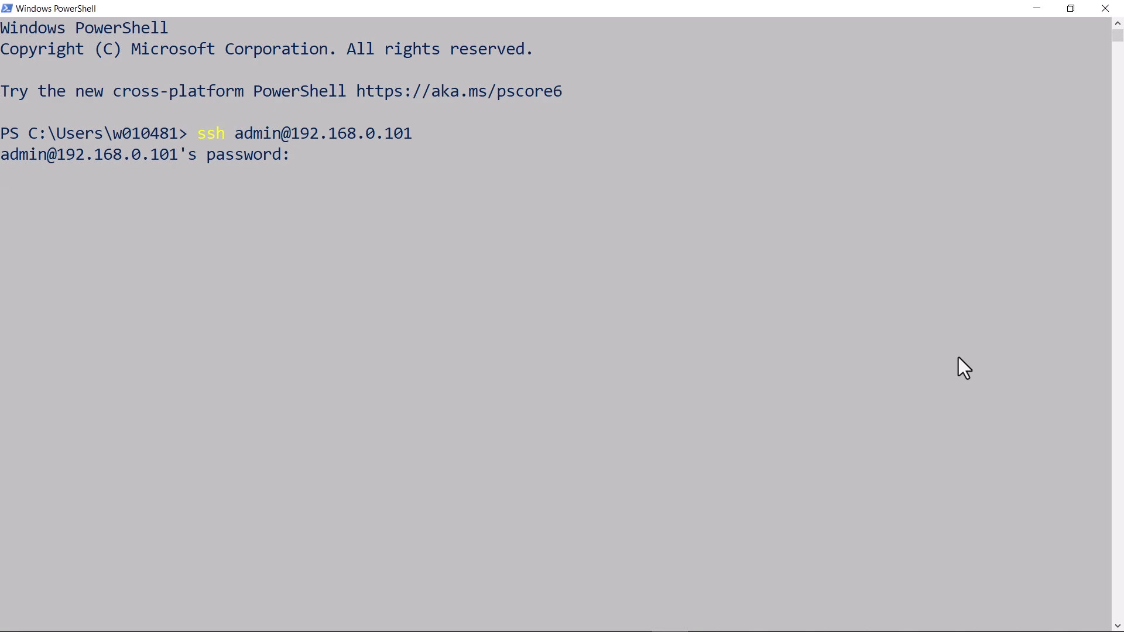
{"action": "key", "text": "Return"}
{"action": "type", "text": "ls -li"}
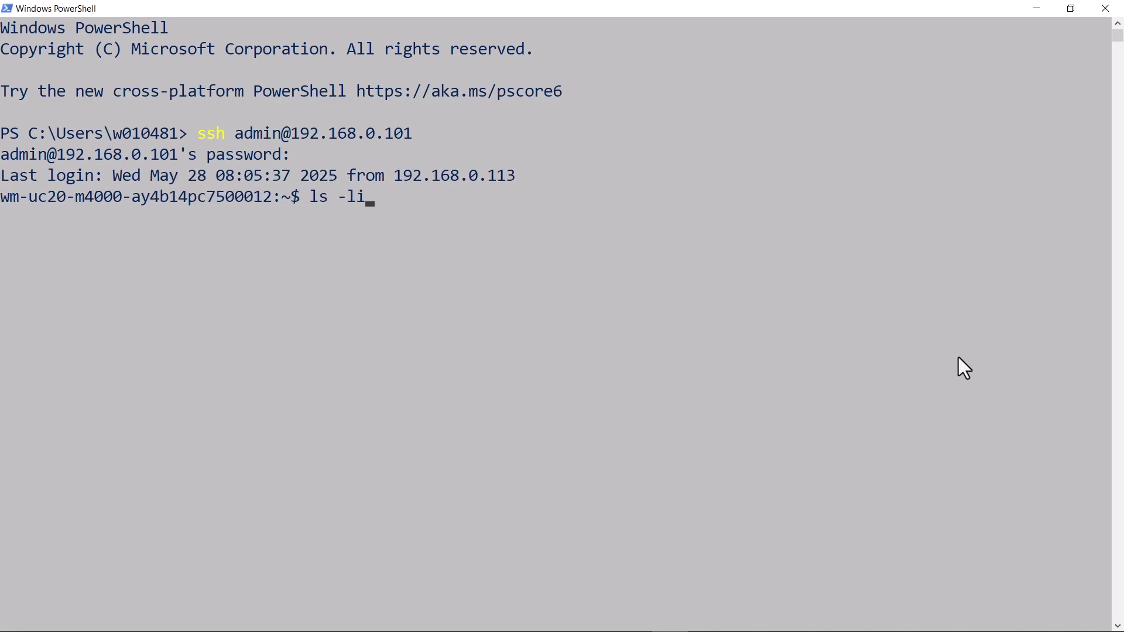
{"action": "type", "text": "sa"}
{"action": "key", "text": "Return"}
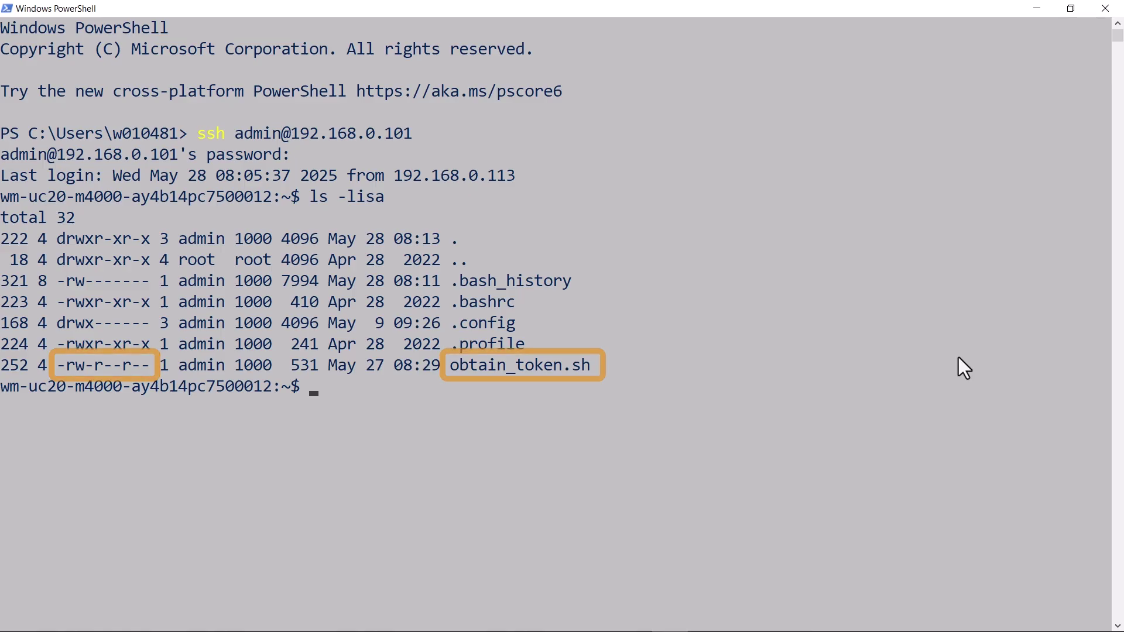
Make obtain_token.sh executable with chmod +x and verify its -rwxr-xr-x permissions with ls -lisa
{"action": "type", "text": "chmod "}
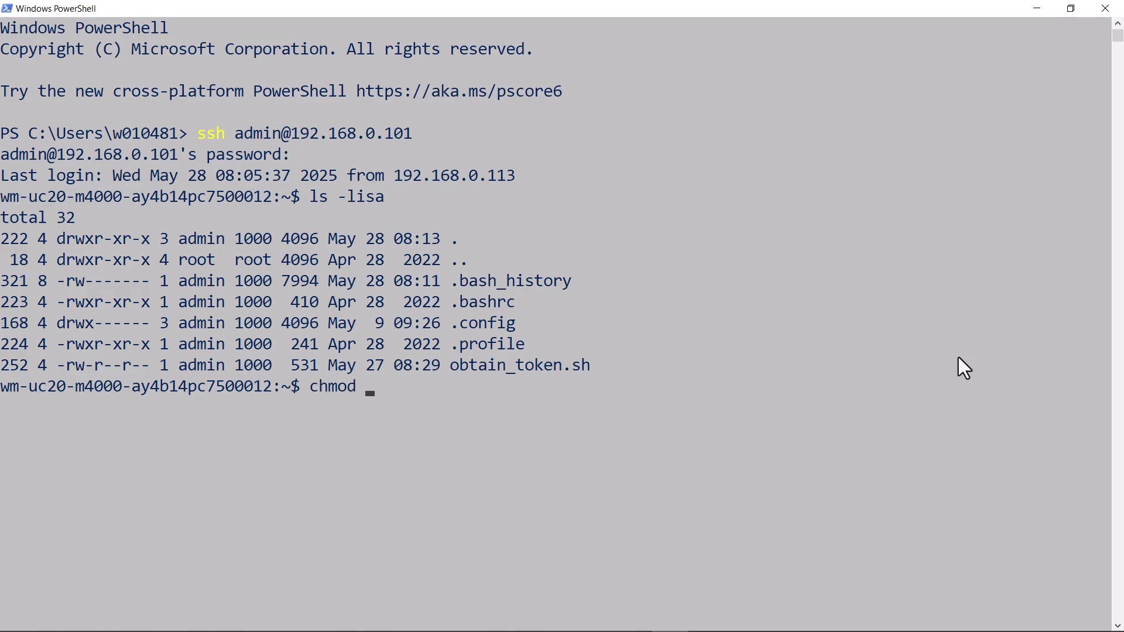
{"action": "type", "text": "+x obtain_token.sh"}
{"action": "key", "text": "Return"}
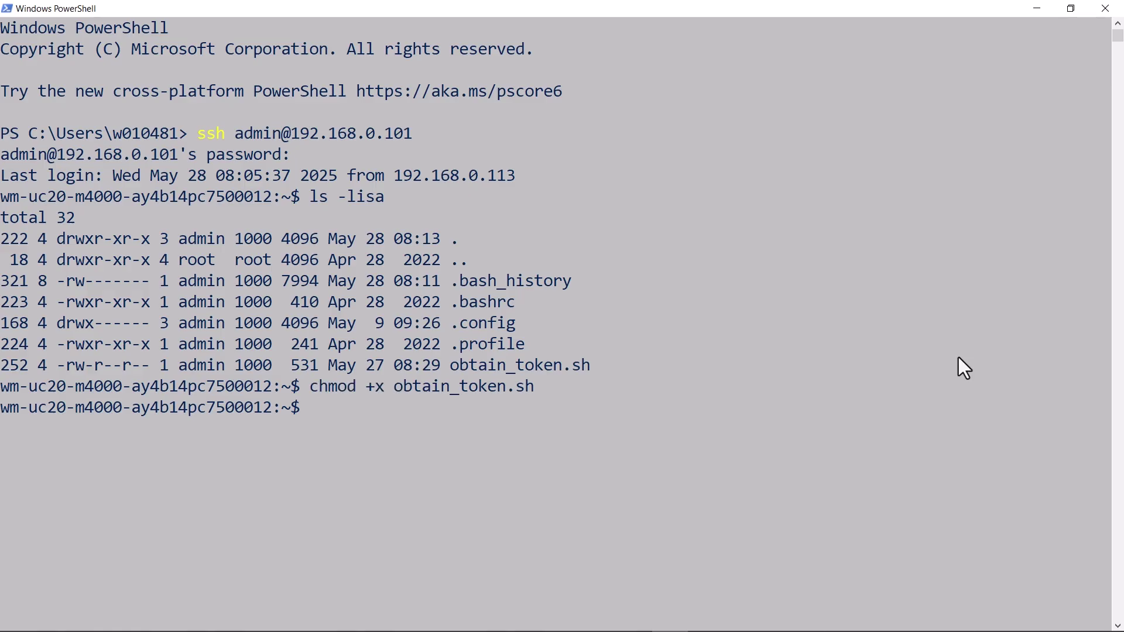
{"action": "type", "text": "ls -lisa"}
{"action": "key", "text": "Return"}
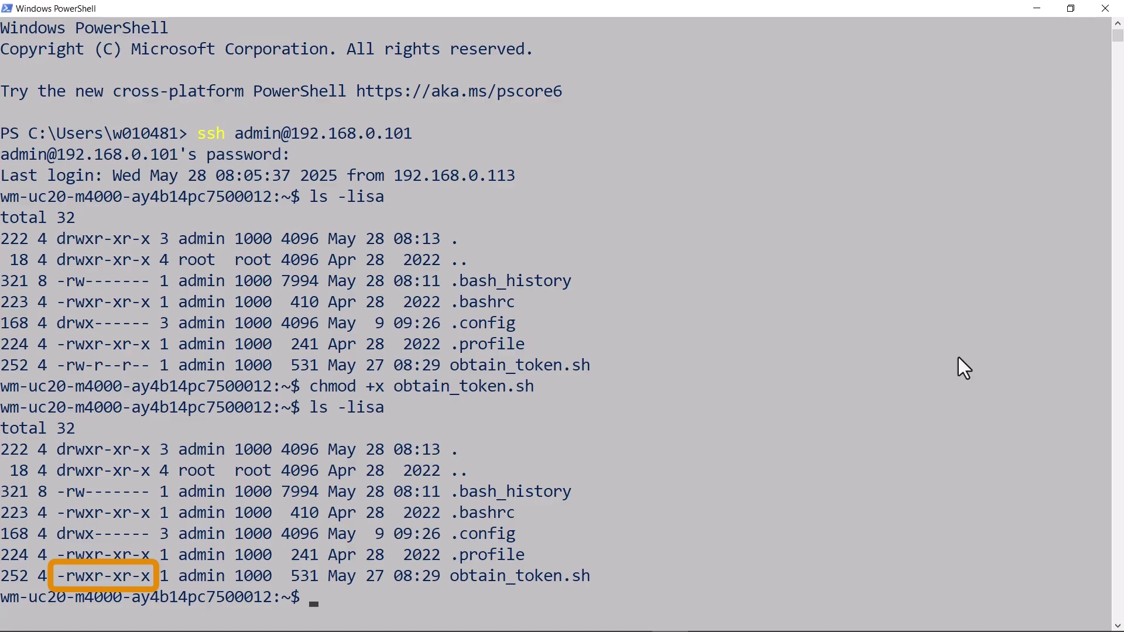
{"action": "type", "text": "./obtain_token.sh | jq"}
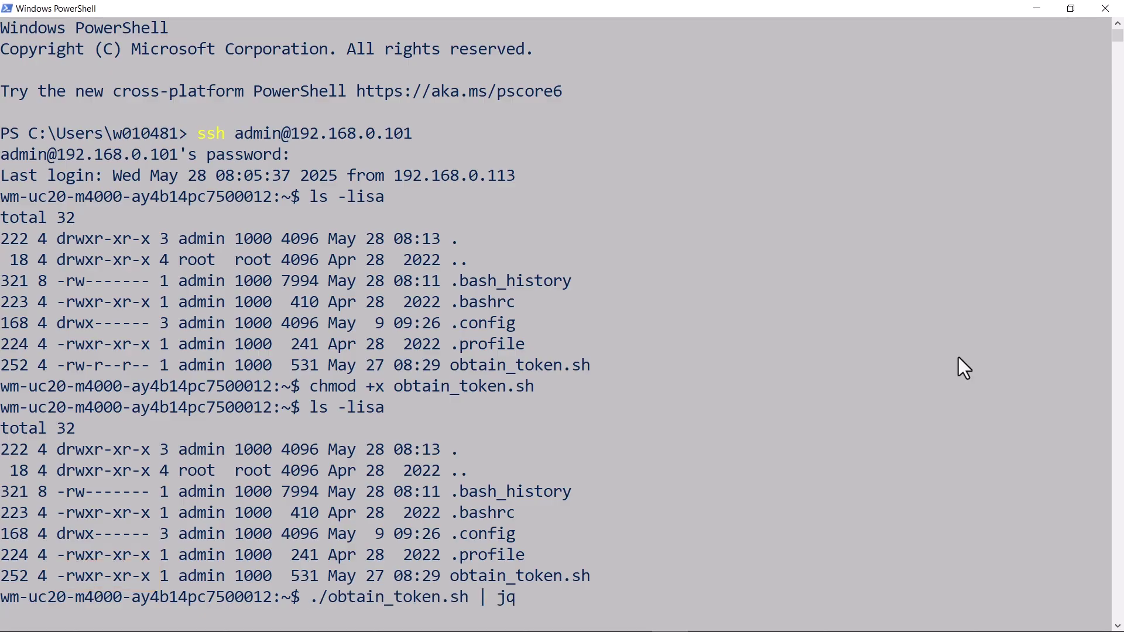
Get a token from obtain_token.sh and query /u-os-hub/api/v1/providers with it, listing u_os_sbm and u_os_adm
{"action": "key", "text": "Return"}
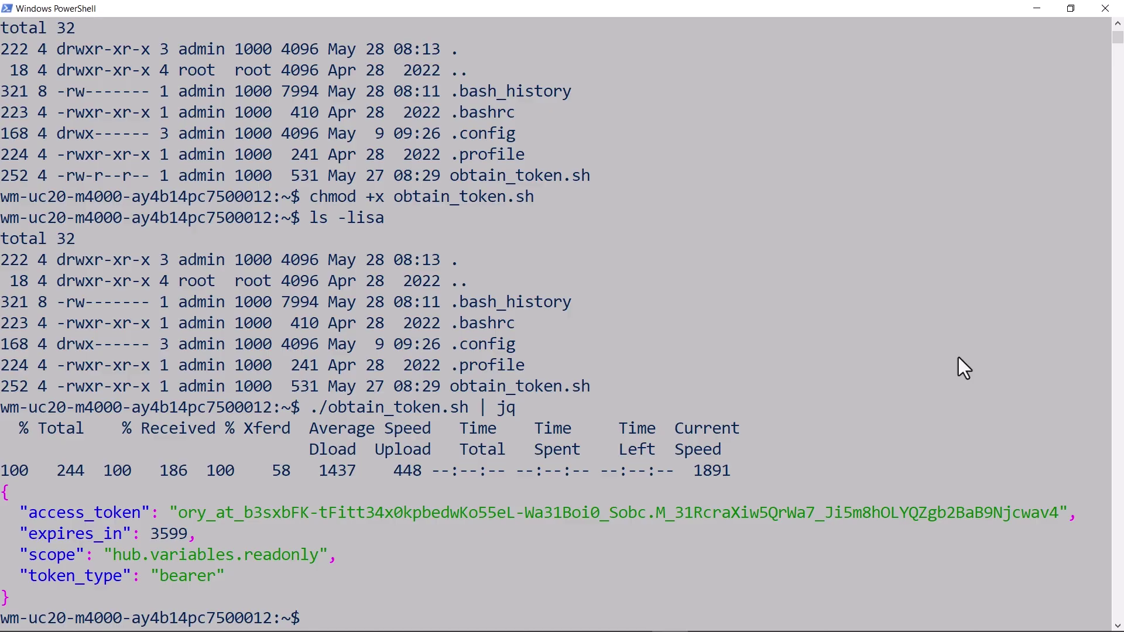
{"action": "type", "text": "curl -k -X \"GET\" \"https://192.168.0.101"}
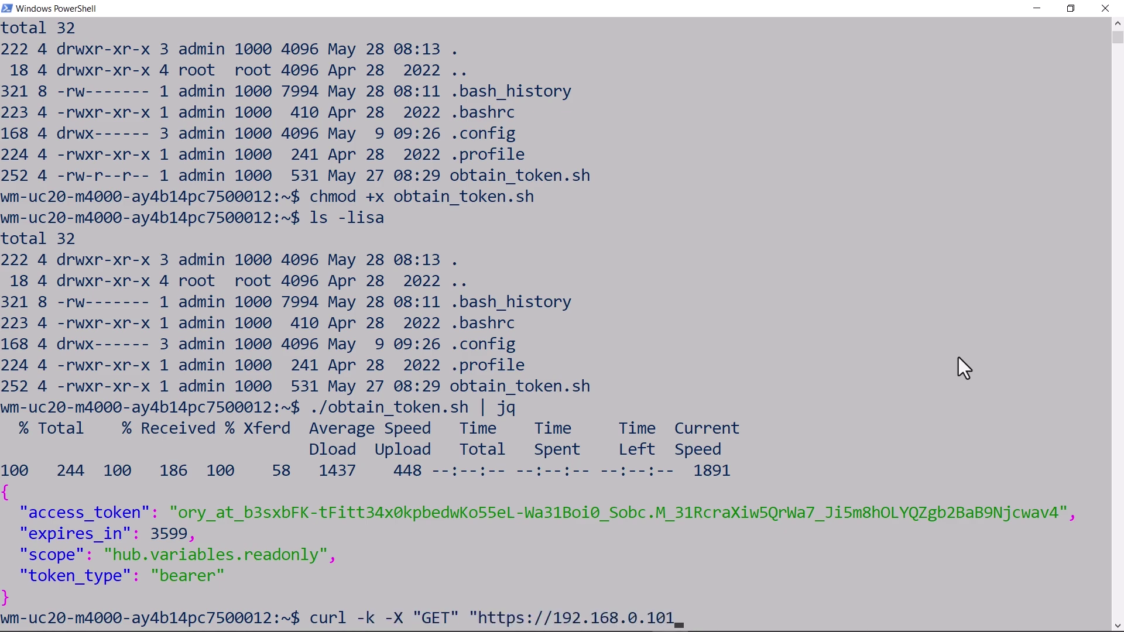
{"action": "type", "text": "/u-os-hub/api/v1"}
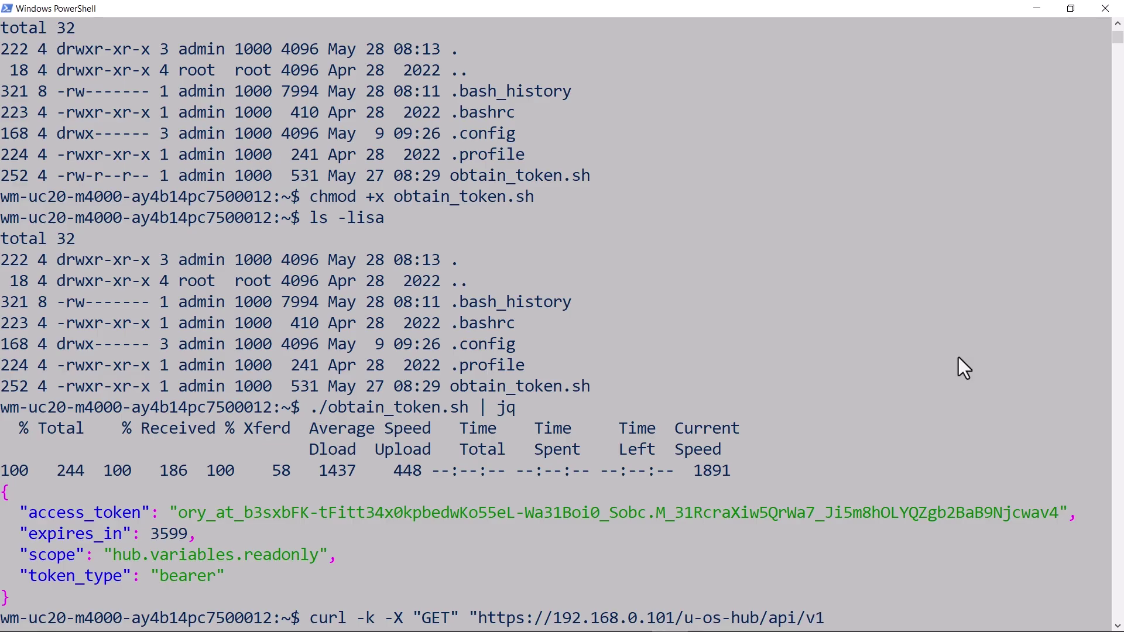
{"action": "type", "text": "/providers\" -H \"accept: application/jso"}
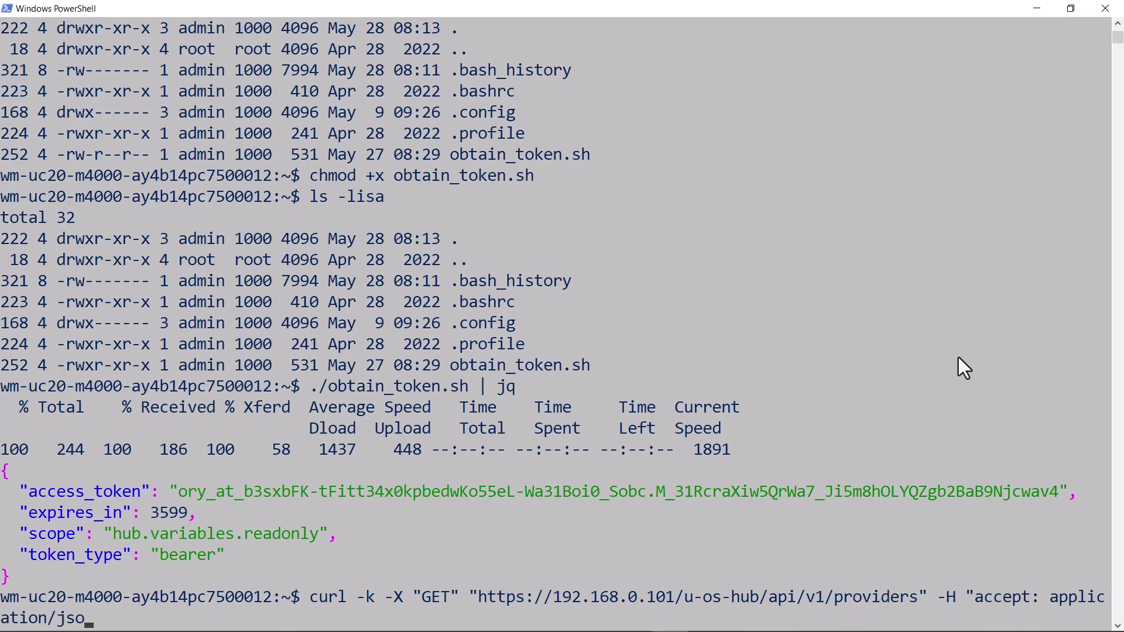
{"action": "type", "text": "n\" -H \"Authorizatio"}
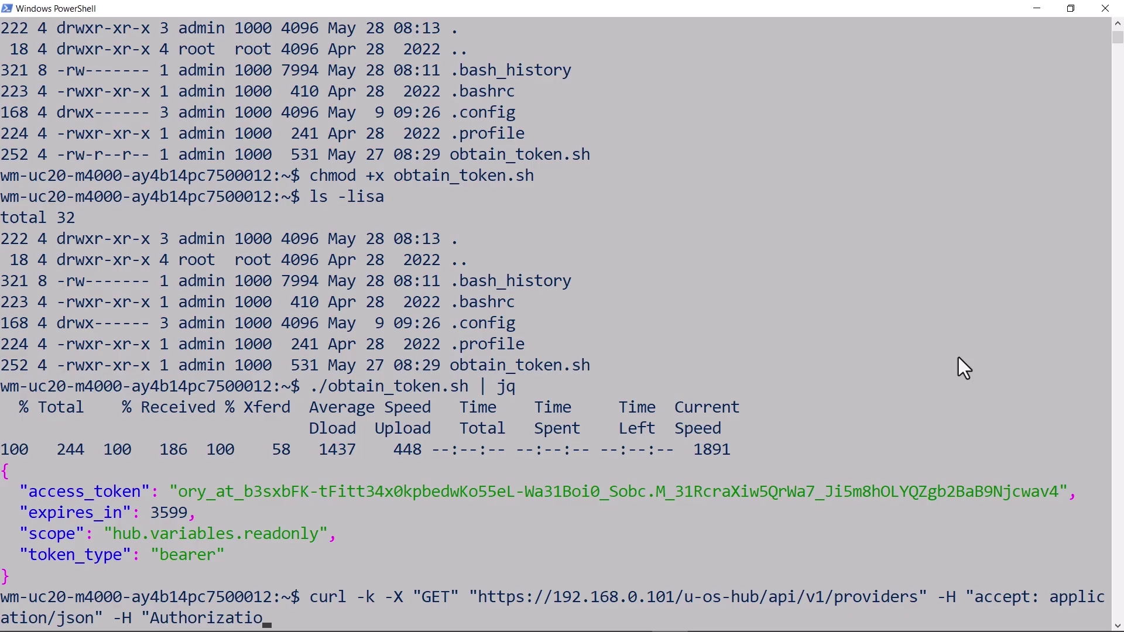
{"action": "type", "text": "n: Bearer"}
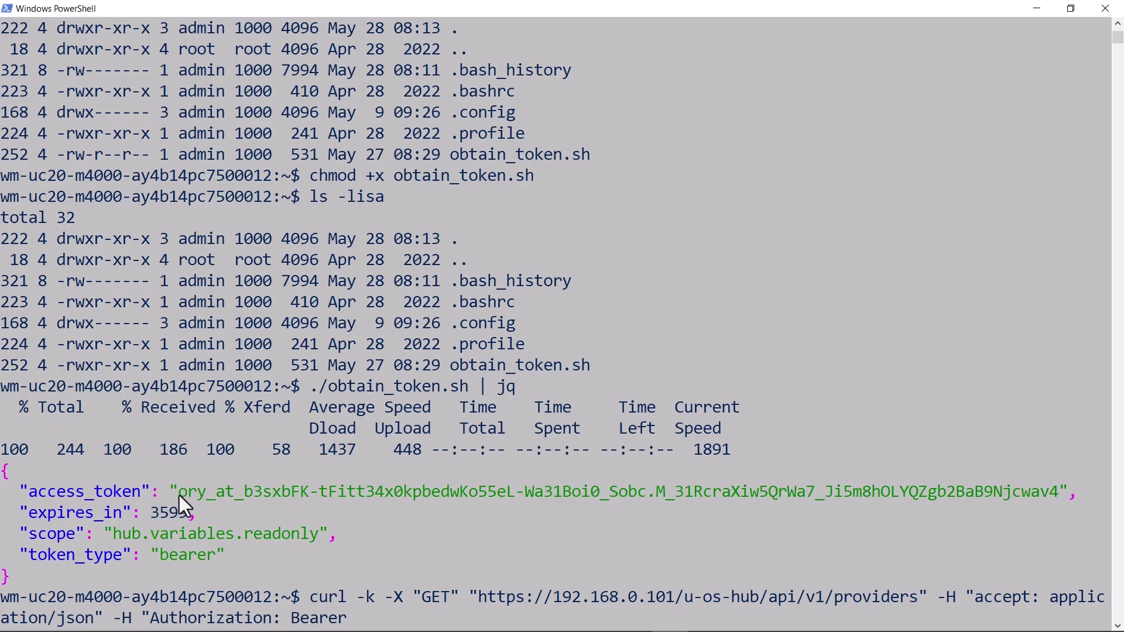
{"action": "left_click_drag", "start_coordinate": [179, 491], "coordinate": [1013, 491]}
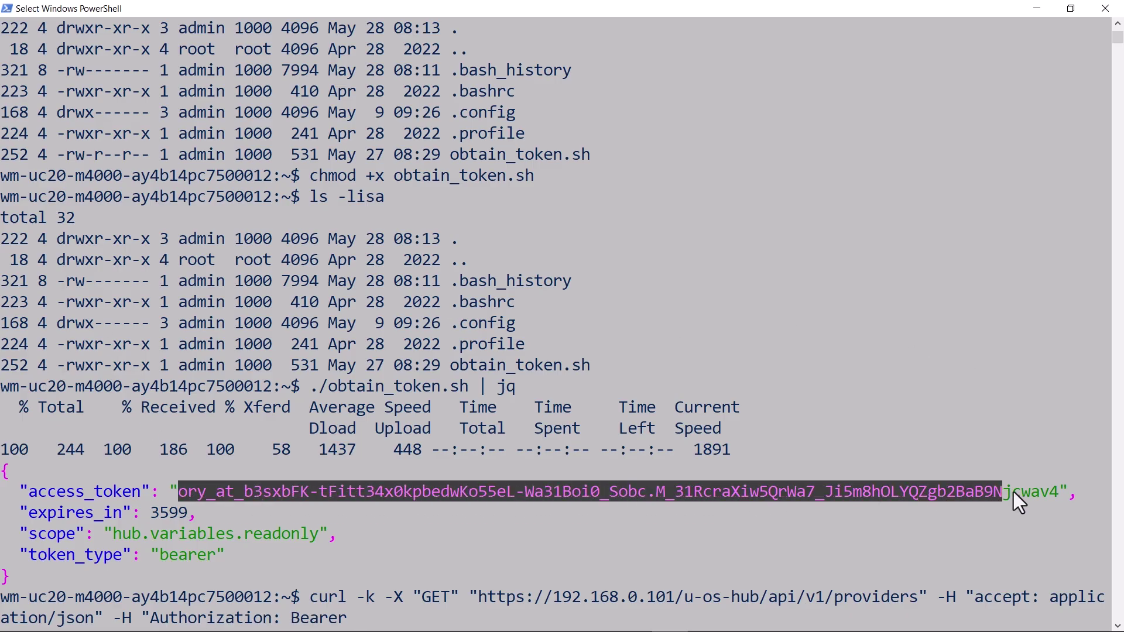
{"action": "right_click", "coordinate": [999, 520]}
{"action": "right_click", "coordinate": [359, 623]}
{"action": "type", "text": "\" "}
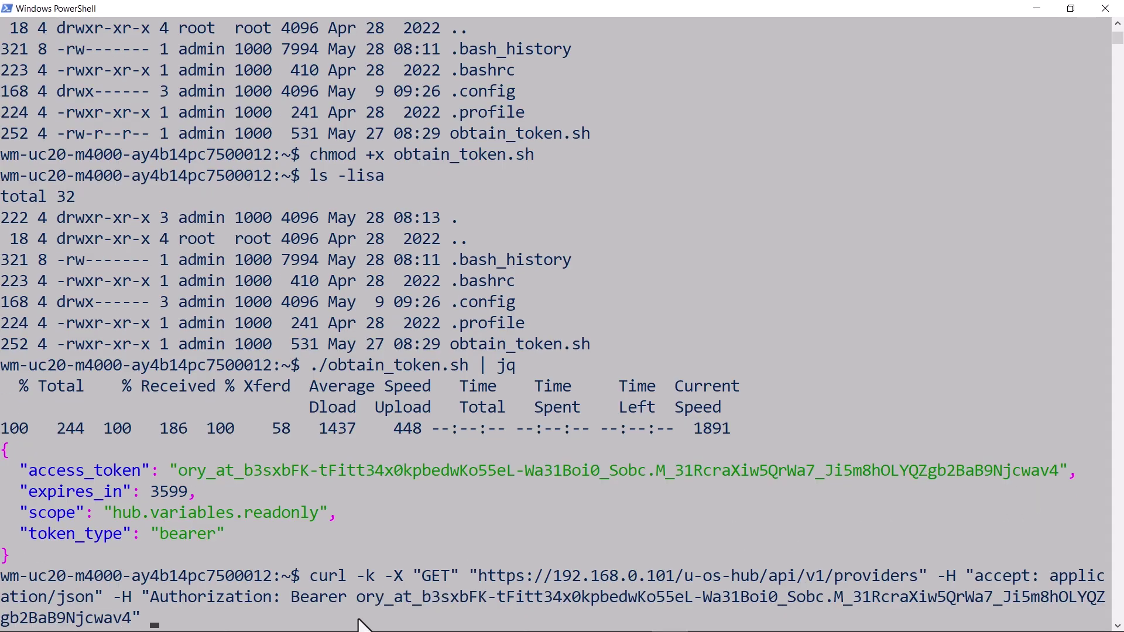
{"action": "type", "text": "| jq"}
{"action": "key", "text": "Return"}
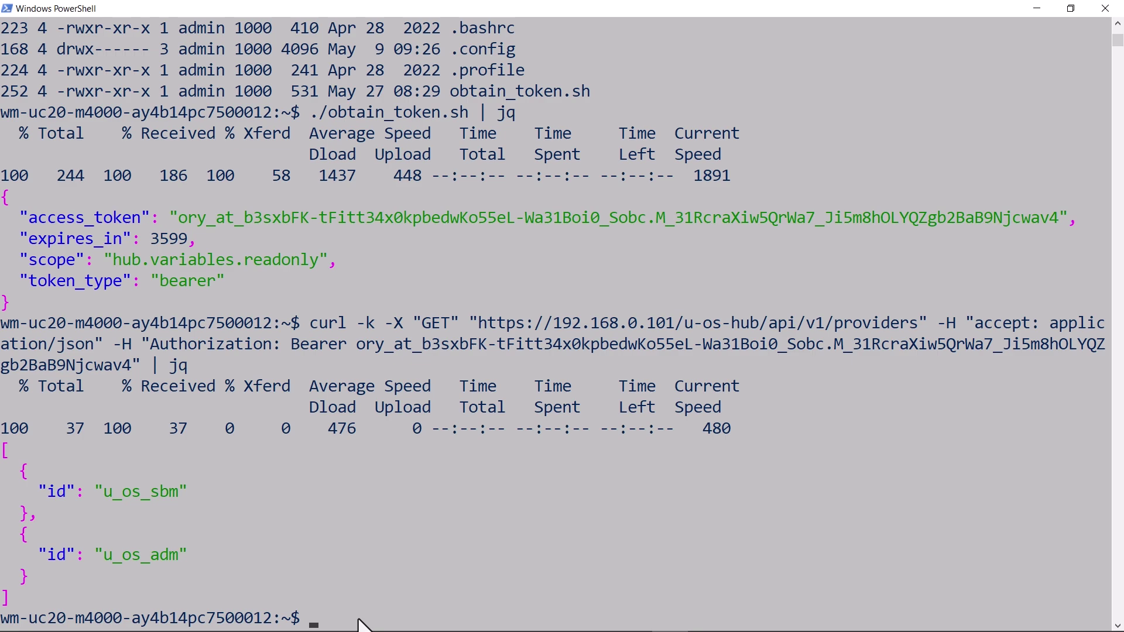
Extend the previous curl URL with /u_os_sbm/variables?prefixes=ur20_4ai_rtd_diag_1 and run it
{"action": "key", "text": "Up"}
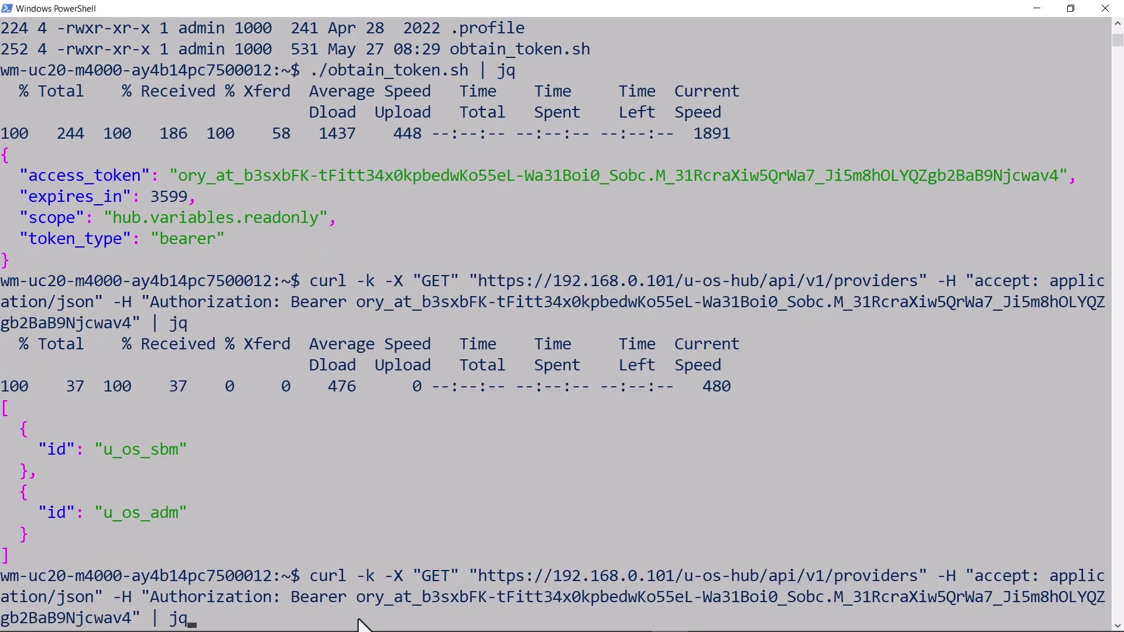
{"action": "key", "text": "Left"}
{"action": "key", "text": "Right"}
{"action": "key", "text": "Right"}
{"action": "type", "text": "/u_os_sbm/vari"}
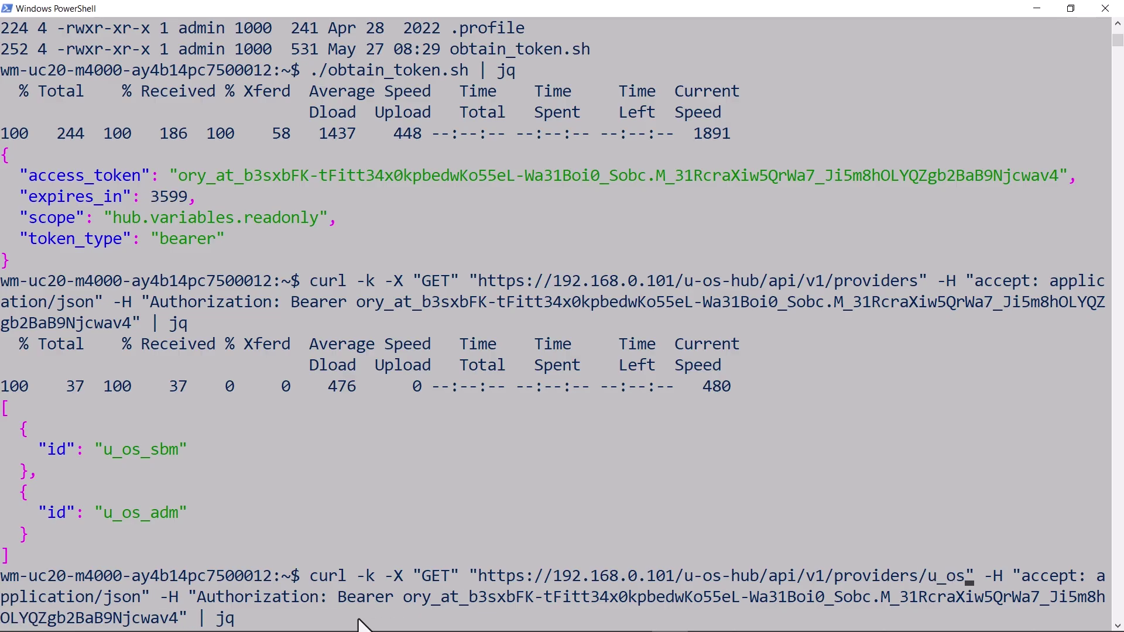
{"action": "type", "text": "ables?prefixes=u"}
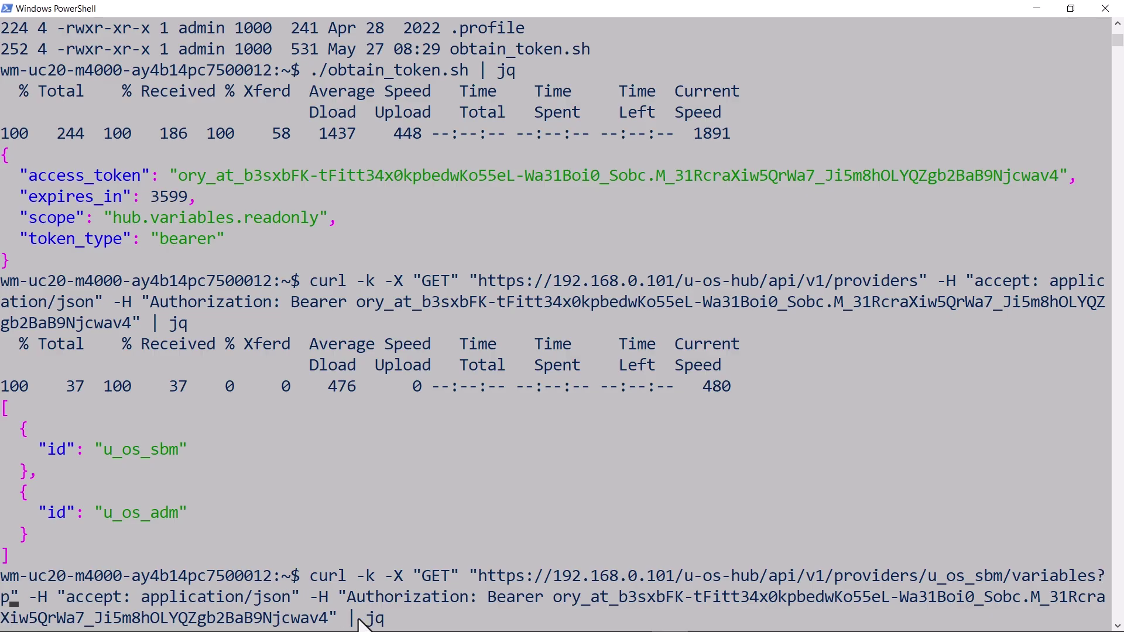
{"action": "type", "text": "r20_4ai_rtd_dia"}
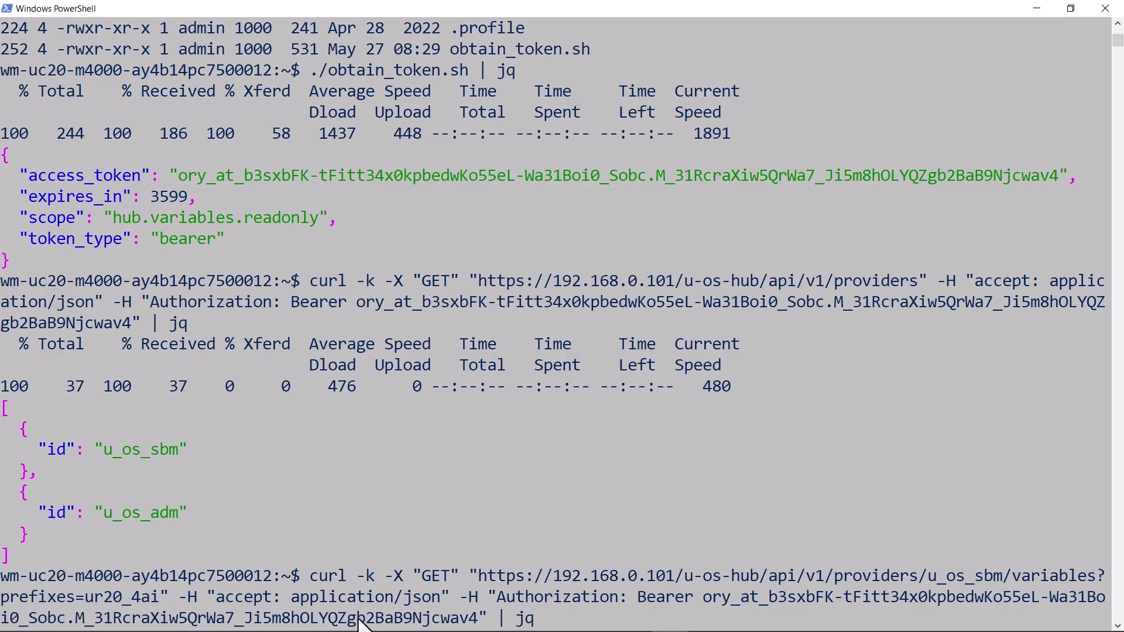
{"action": "type", "text": "g_1"}
{"action": "key", "text": "Return"}
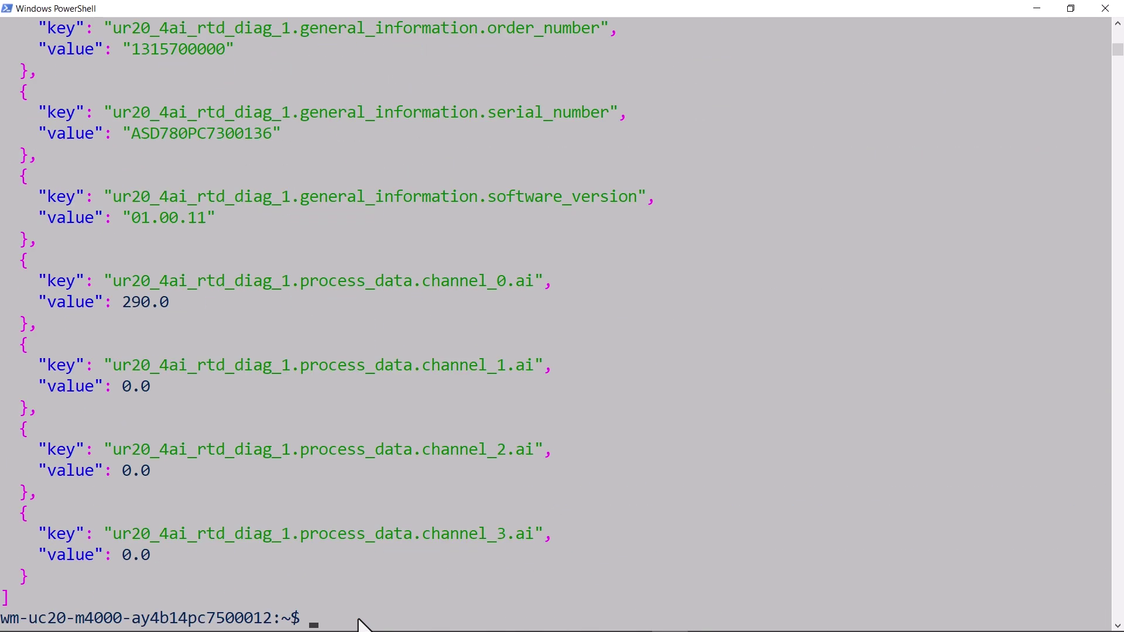
Narrow the query to ur20_4ai_rtd_diag_1.process_data.channel_0.ai, which reads 291.0
{"action": "scroll", "coordinate": [623, 530], "scroll_direction": "up", "scroll_amount": 6}
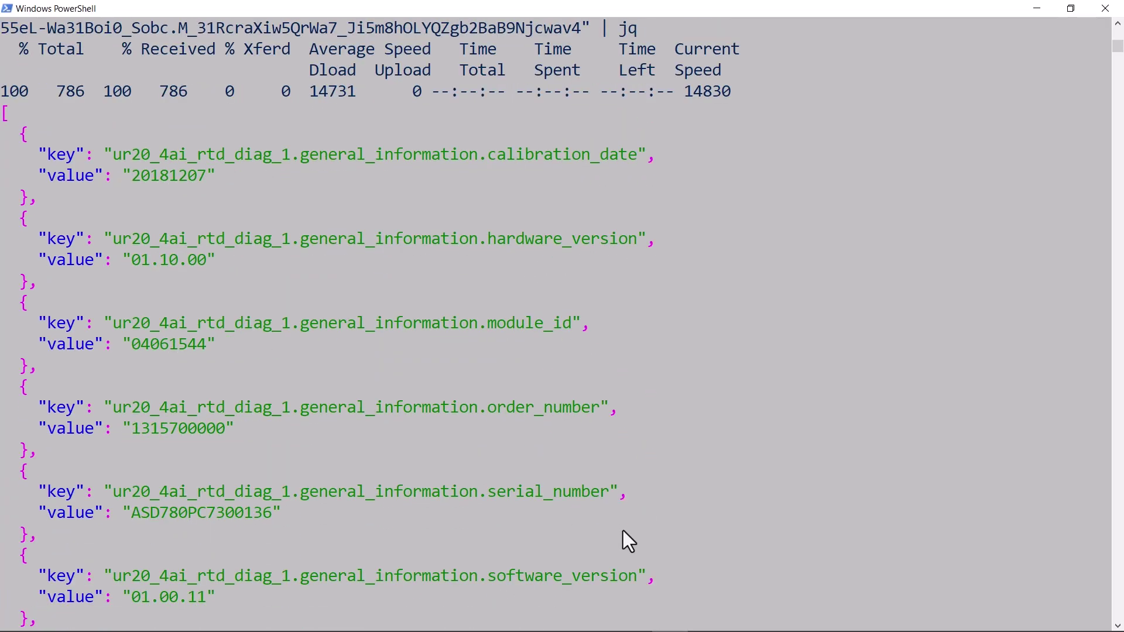
{"action": "scroll", "coordinate": [623, 530], "scroll_direction": "down", "scroll_amount": 6}
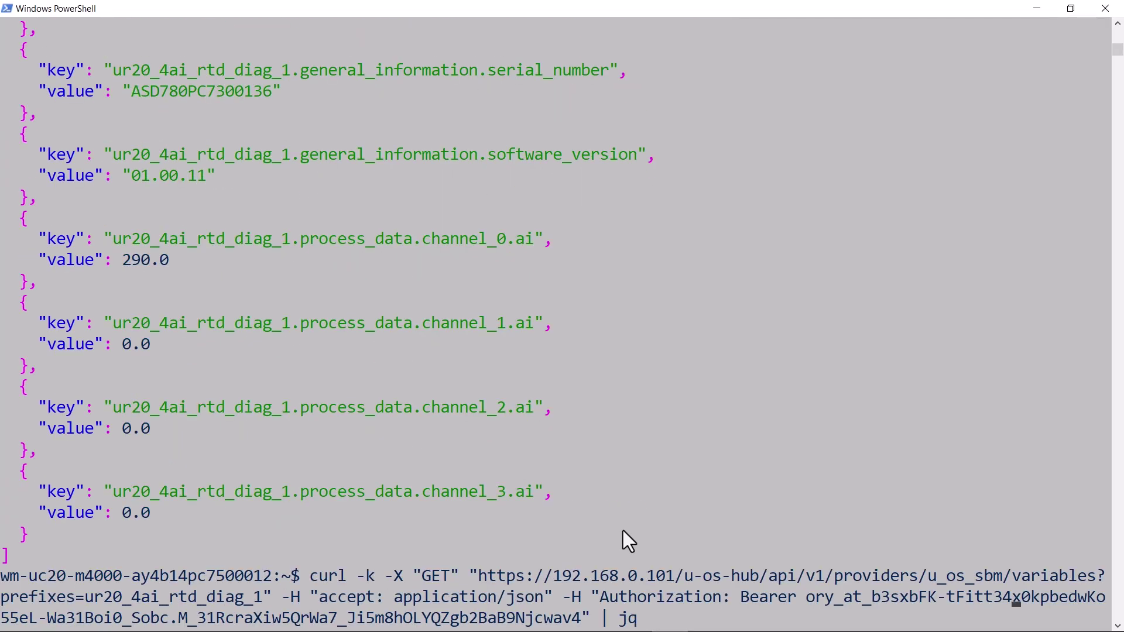
{"action": "key", "text": "Left"}
{"action": "key", "text": "Left"}
{"action": "key", "text": "Left"}
{"action": "key", "text": "Left"}
{"action": "key", "text": "Left"}
{"action": "key", "text": "Left"}
{"action": "key", "text": "Left"}
{"action": "key", "text": "Left"}
{"action": "key", "text": "Left"}
{"action": "key", "text": "Left"}
{"action": "key", "text": "Left"}
{"action": "key", "text": "Left"}
{"action": "key", "text": "Left"}
{"action": "key", "text": "Left"}
{"action": "key", "text": "Left"}
{"action": "key", "text": "Left"}
{"action": "key", "text": "Left"}
{"action": "key", "text": "Left"}
{"action": "key", "text": "Left"}
{"action": "key", "text": "Left"}
{"action": "type", "text": ".process_data."}
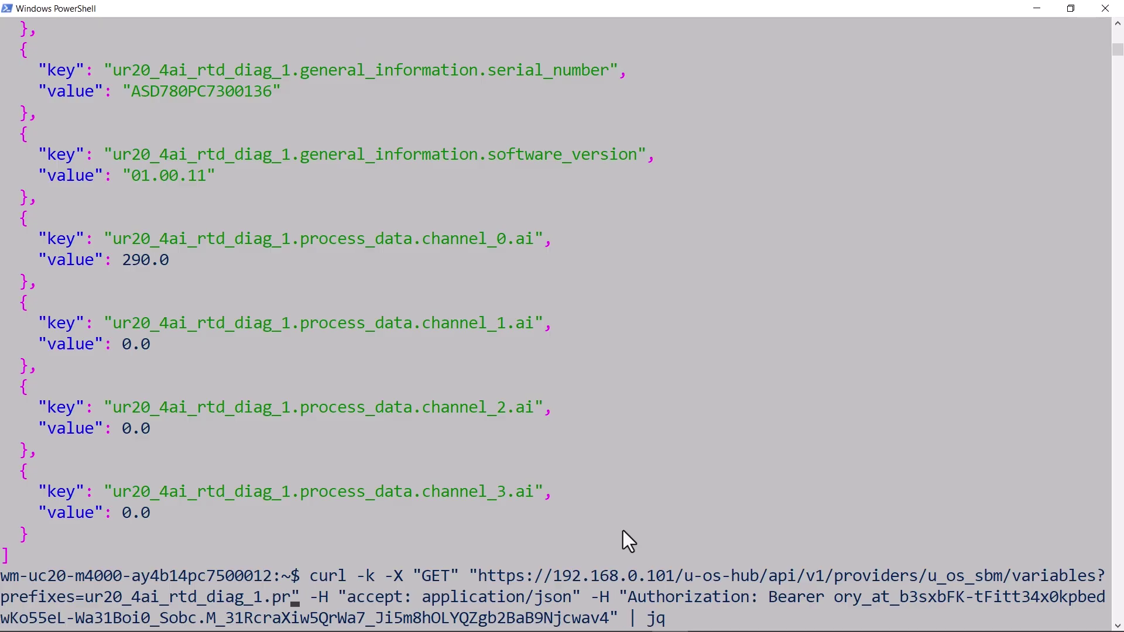
{"action": "type", "text": "channel_0.ai"}
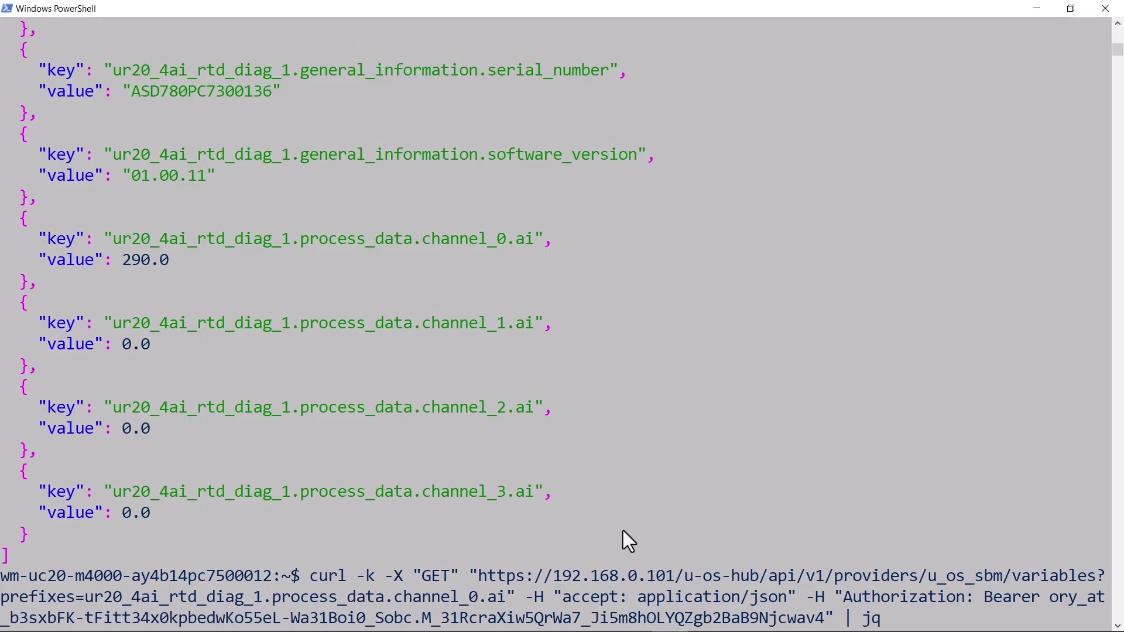
{"action": "key", "text": "Return"}
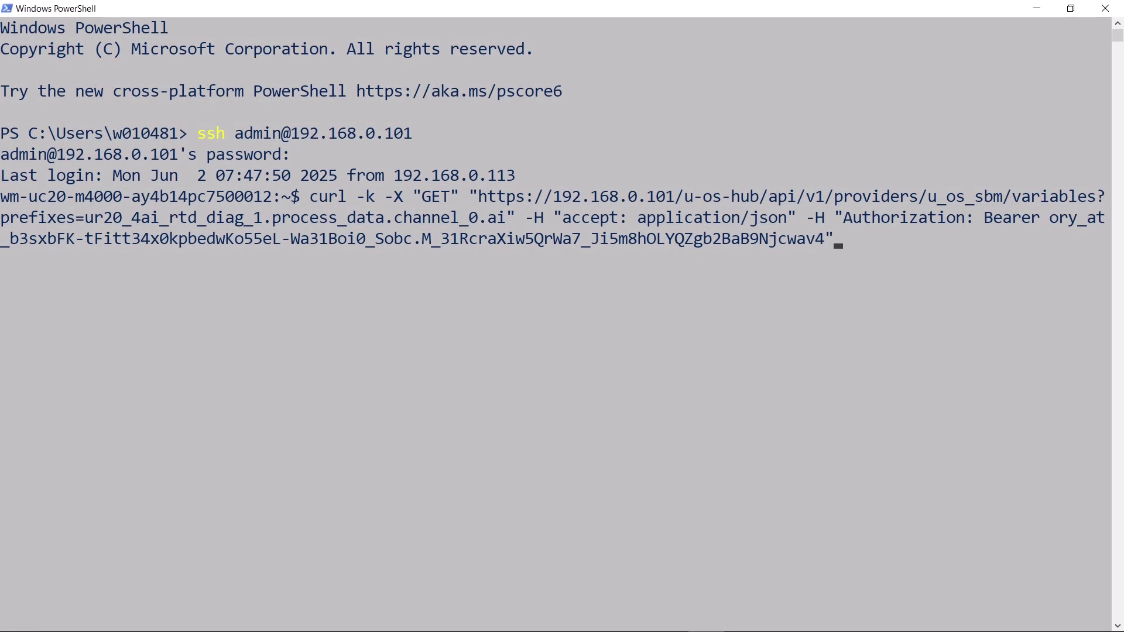
Rerun the channel_0.ai query, hit the inactive-token error, and get a new token with ./obtain_token.sh | jq
{"action": "key", "text": "Return"}
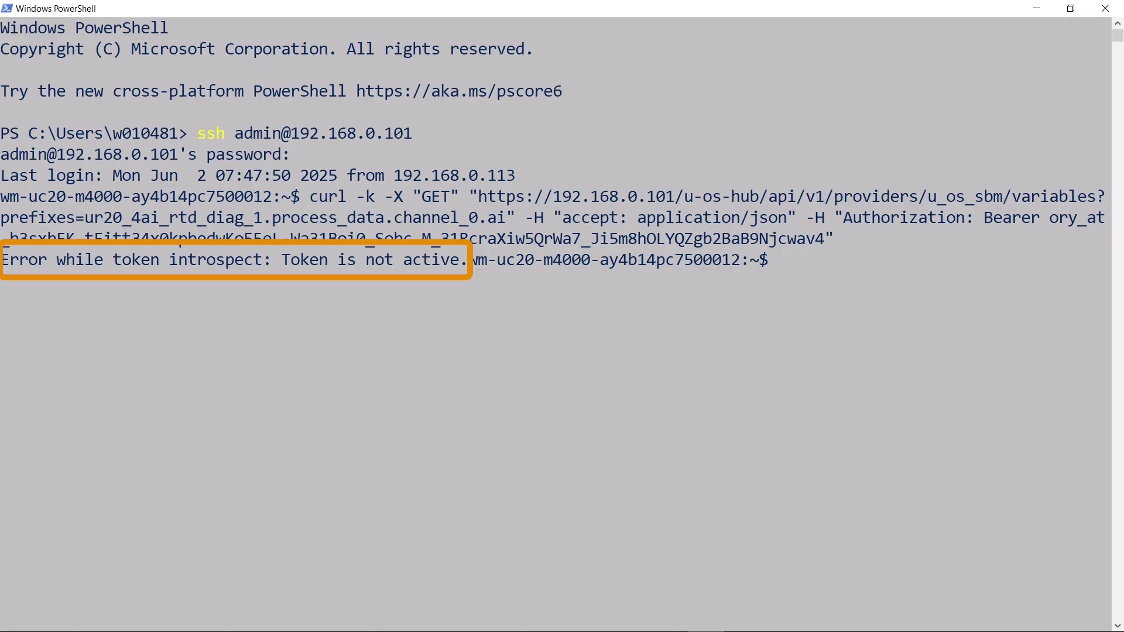
{"action": "key", "text": "Return"}
{"action": "type", "text": "./obtain_"}
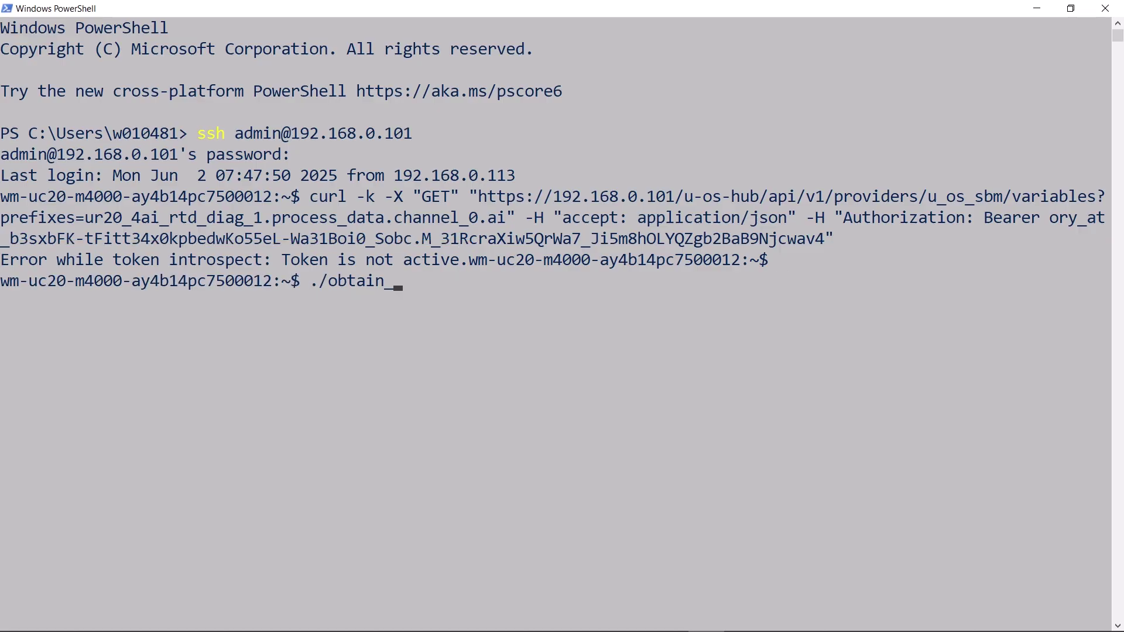
{"action": "type", "text": "token.sh | jq"}
{"action": "key", "text": "Return"}
Swap the new token into the channel_0.ai curl command and rerun it, now reading 289.0
{"action": "key", "text": "Up"}
{"action": "key", "text": "Up"}
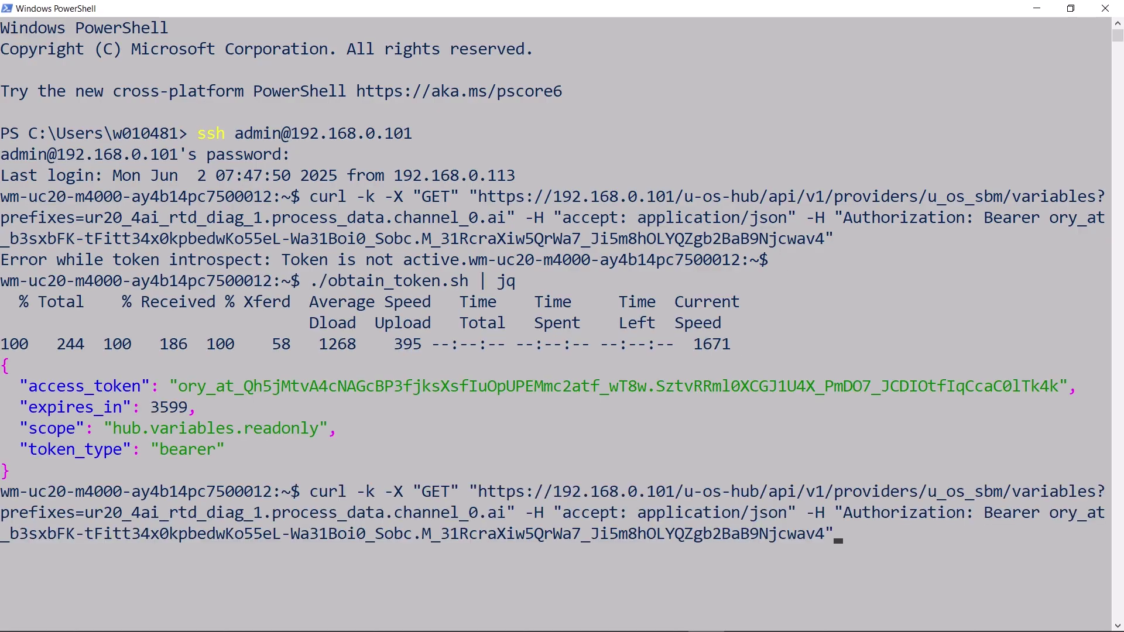
{"action": "key", "text": "Left"}
{"action": "key", "text": "BackSpace"}
{"action": "key", "text": "BackSpace"}
{"action": "key", "text": "BackSpace"}
{"action": "key", "text": "BackSpace"}
{"action": "key", "text": "BackSpace"}
{"action": "key", "text": "BackSpace"}
{"action": "key", "text": "BackSpace"}
{"action": "key", "text": "BackSpace"}
{"action": "key", "text": "BackSpace"}
{"action": "key", "text": "BackSpace"}
{"action": "key", "text": "BackSpace"}
{"action": "key", "text": "BackSpace"}
{"action": "key", "text": "BackSpace"}
{"action": "key", "text": "BackSpace"}
{"action": "key", "text": "BackSpace"}
{"action": "key", "text": "BackSpace"}
{"action": "key", "text": "BackSpace"}
{"action": "key", "text": "BackSpace"}
{"action": "key", "text": "BackSpace"}
{"action": "key", "text": "BackSpace"}
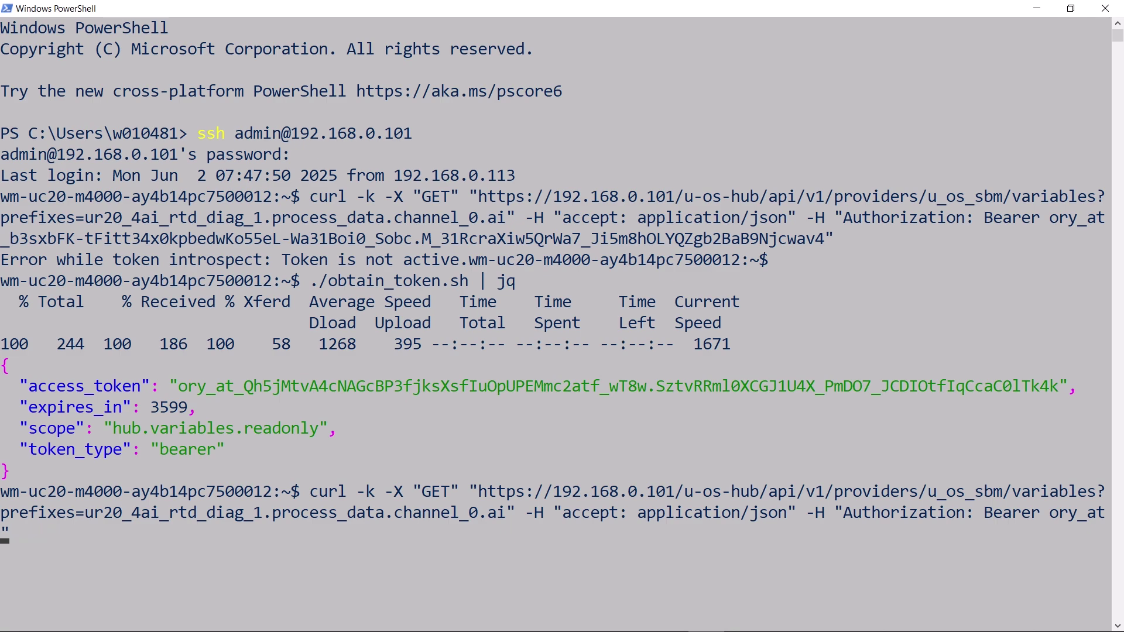
{"action": "key", "text": "BackSpace"}
{"action": "key", "text": "BackSpace"}
{"action": "left_click_drag", "start_coordinate": [180, 387], "coordinate": [1059, 387]}
{"action": "right_click", "coordinate": [1035, 469]}
{"action": "right_click", "coordinate": [1042, 518]}
{"action": "key", "text": "End"}
{"action": "type", "text": "| jq"}
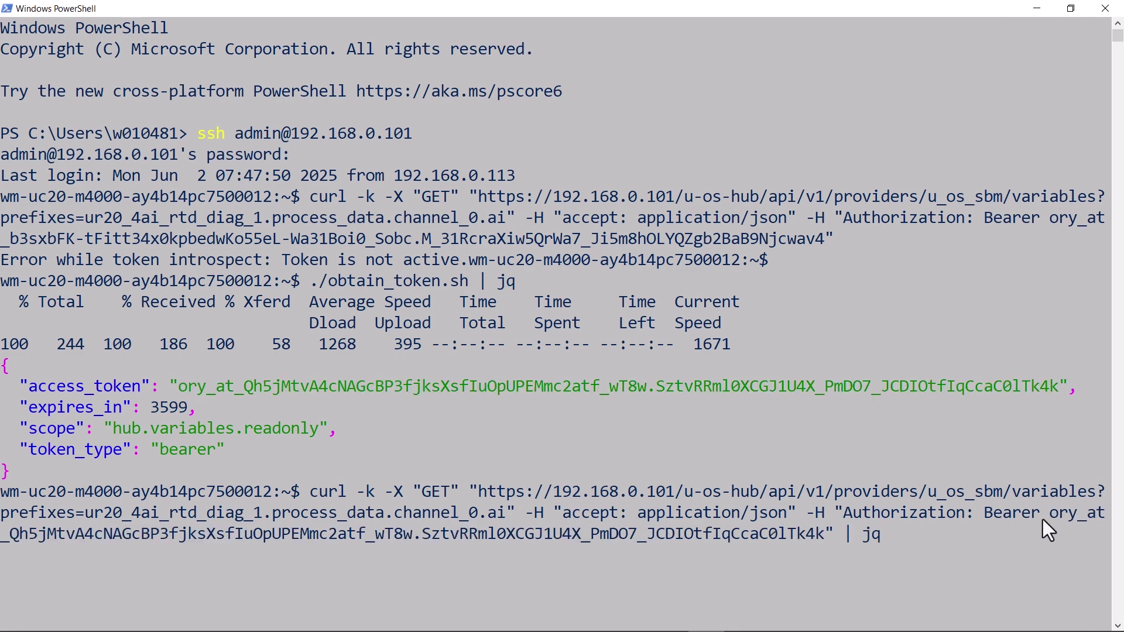
{"action": "key", "text": "Return"}
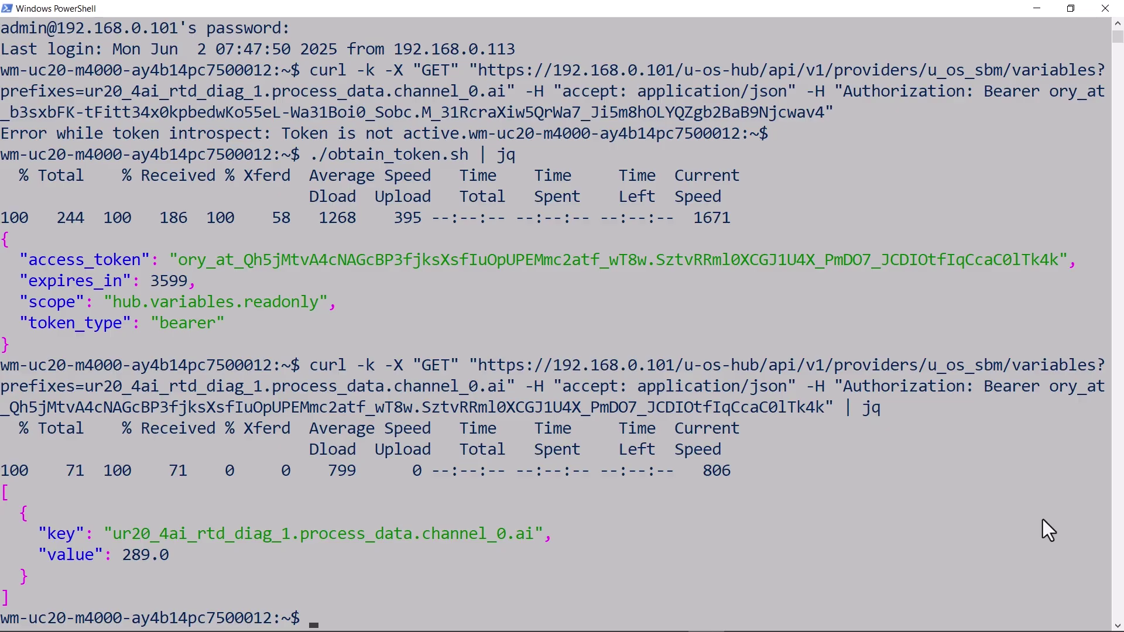